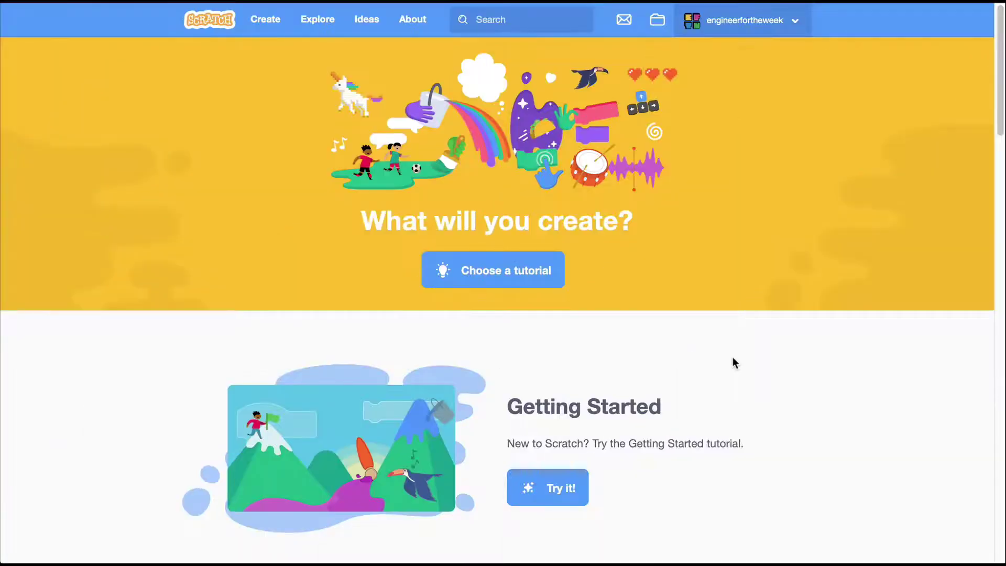
Browse the available Scratch tutorials.
click(528, 273)
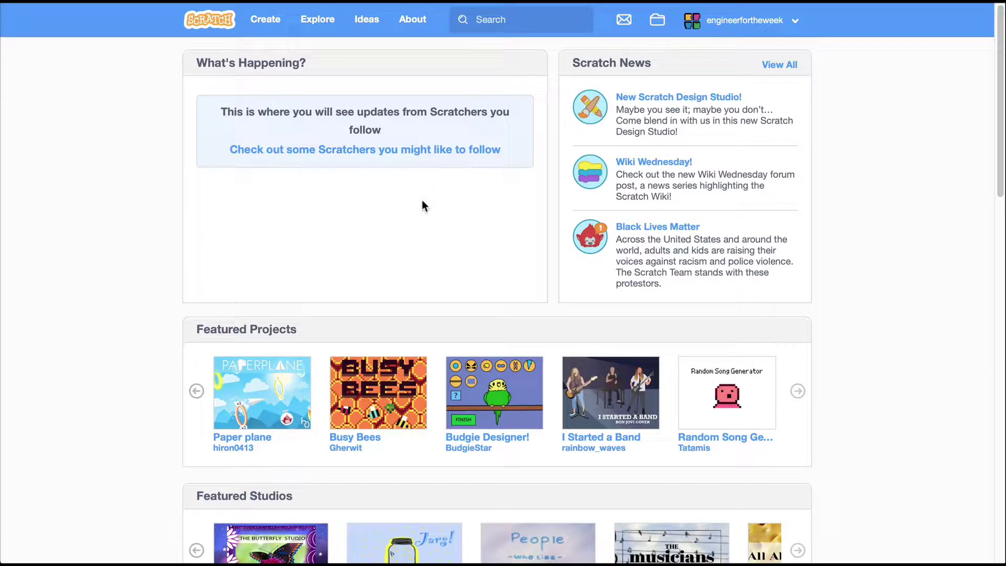
Start a new project, delete the default cat and add the Octopus from Animals.
click(256, 23)
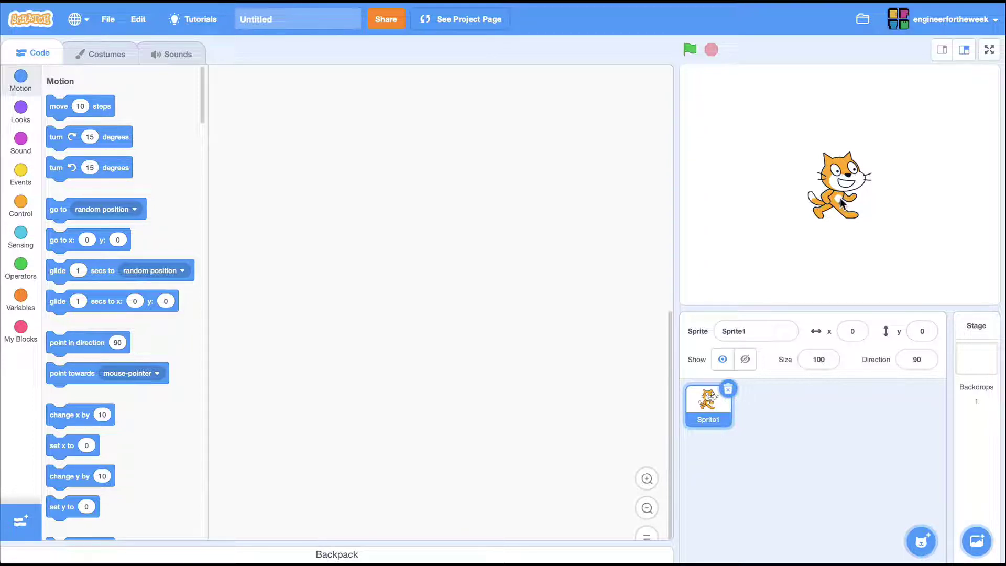
click(728, 388)
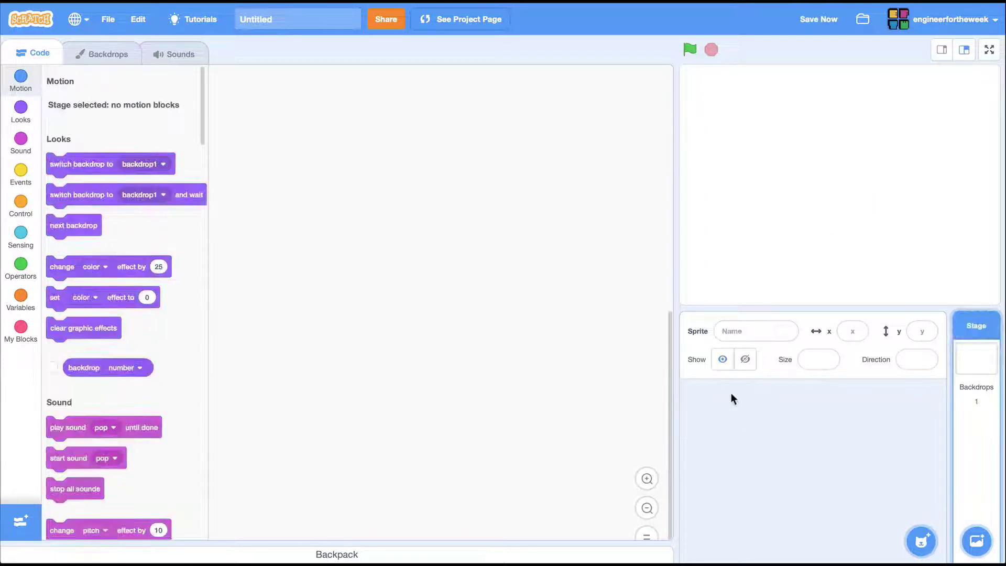
click(921, 540)
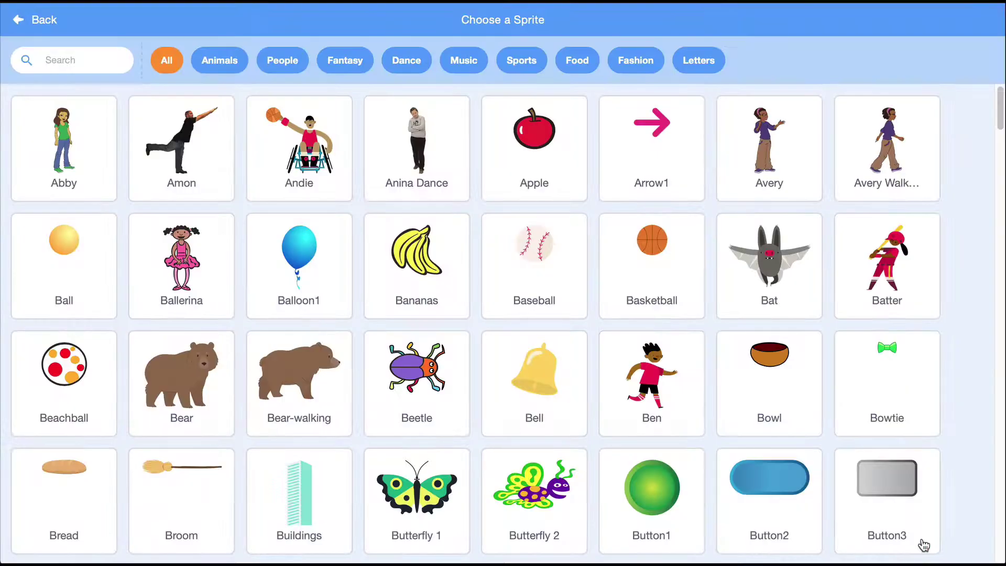
click(219, 62)
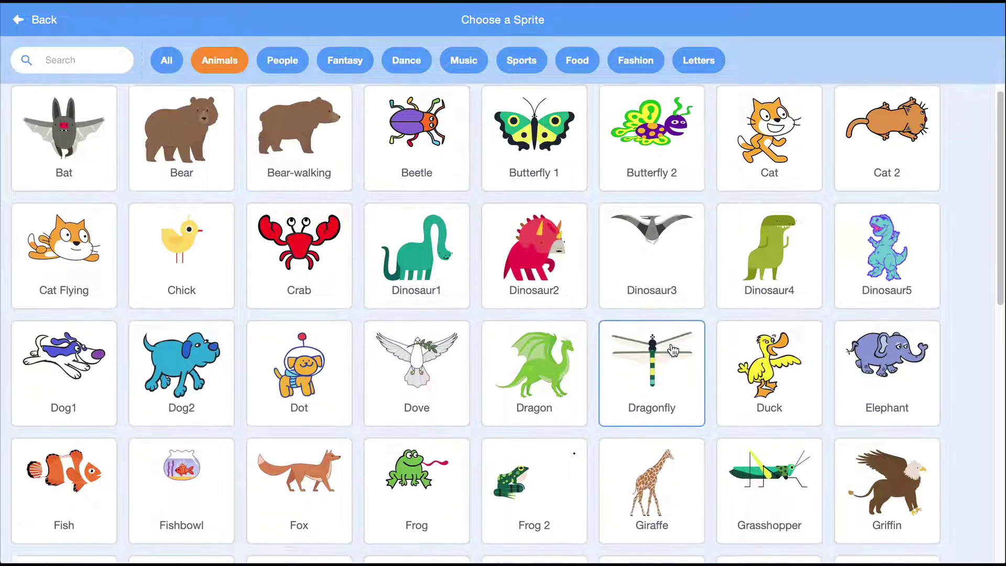
scroll(673, 349, down, 5)
scroll(672, 349, down, 3)
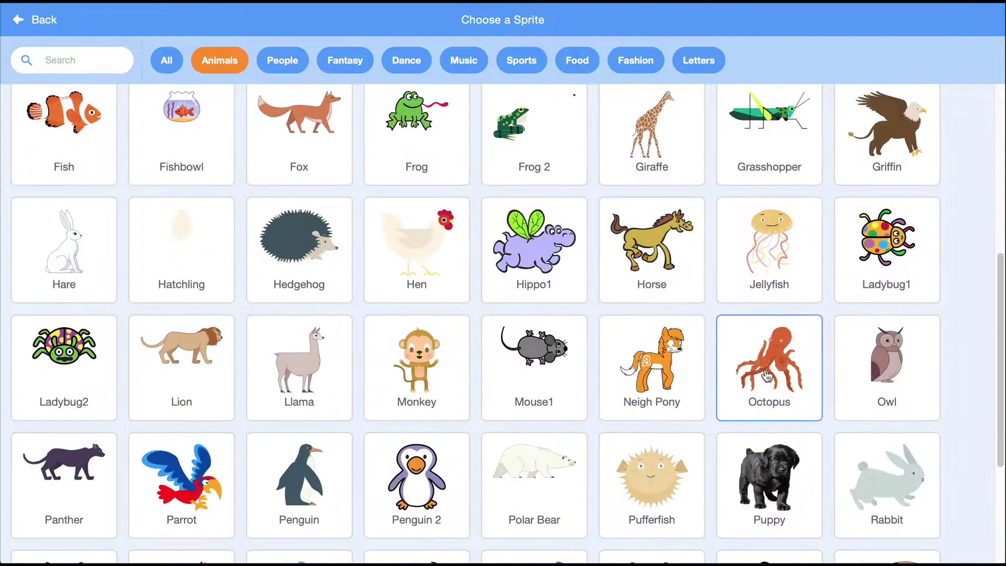
click(794, 385)
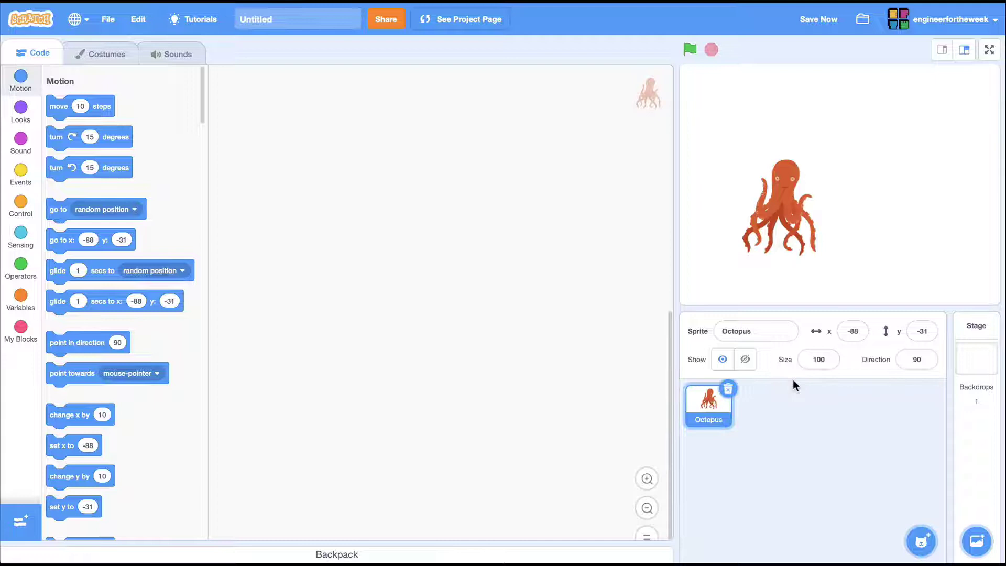
mouse_move(976, 540)
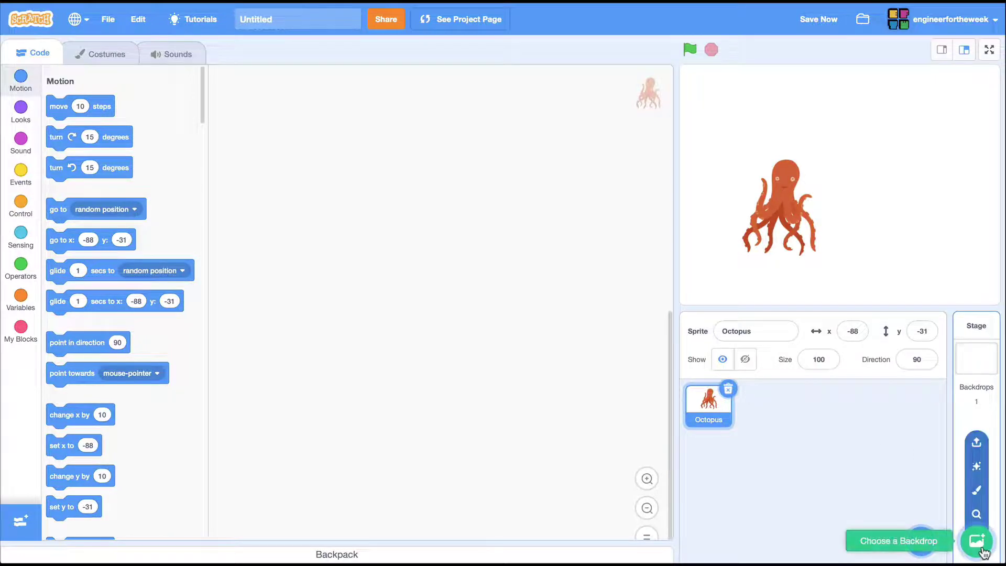
Set the stage backdrop to Underwater 1 from the Underwater category.
click(982, 551)
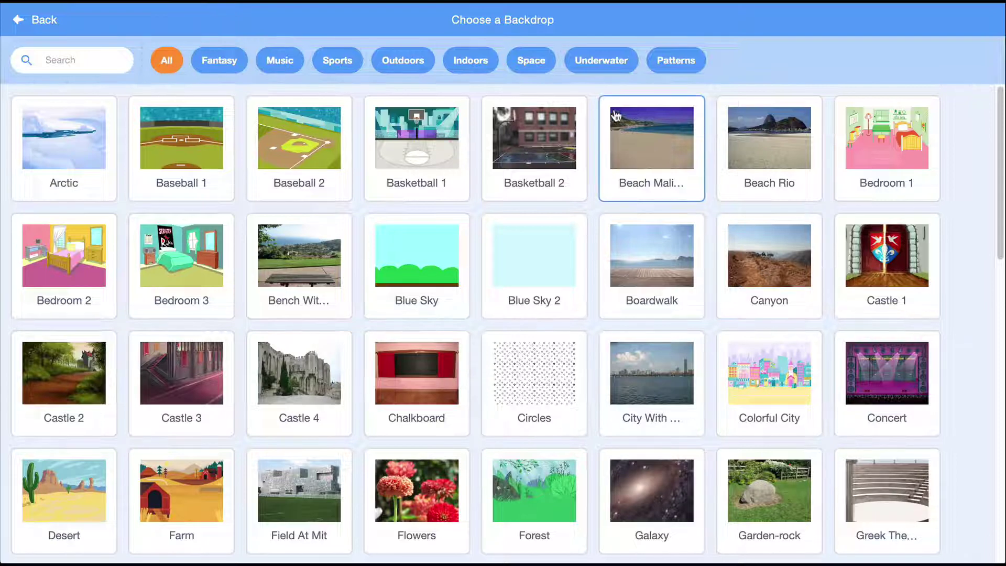
click(594, 67)
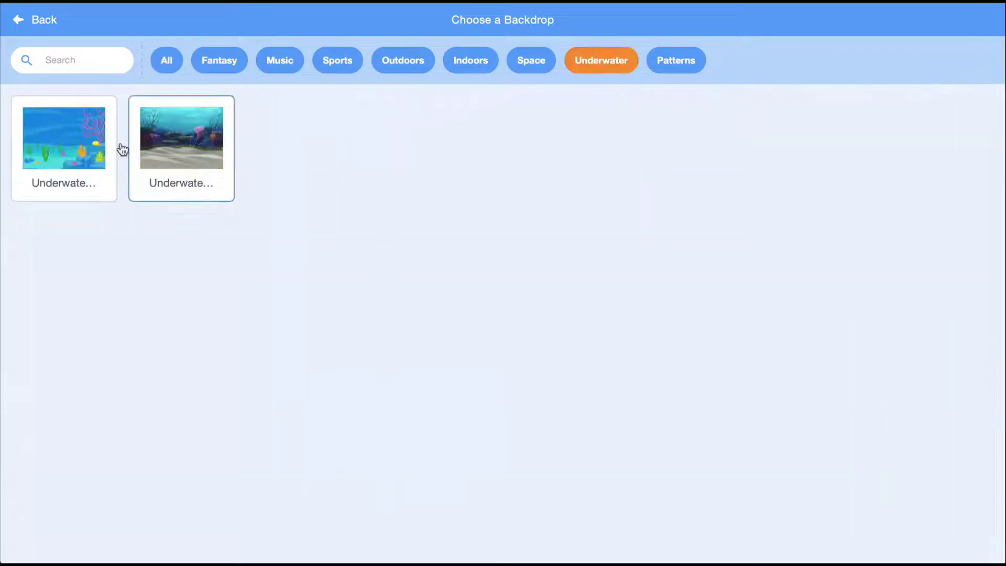
click(84, 152)
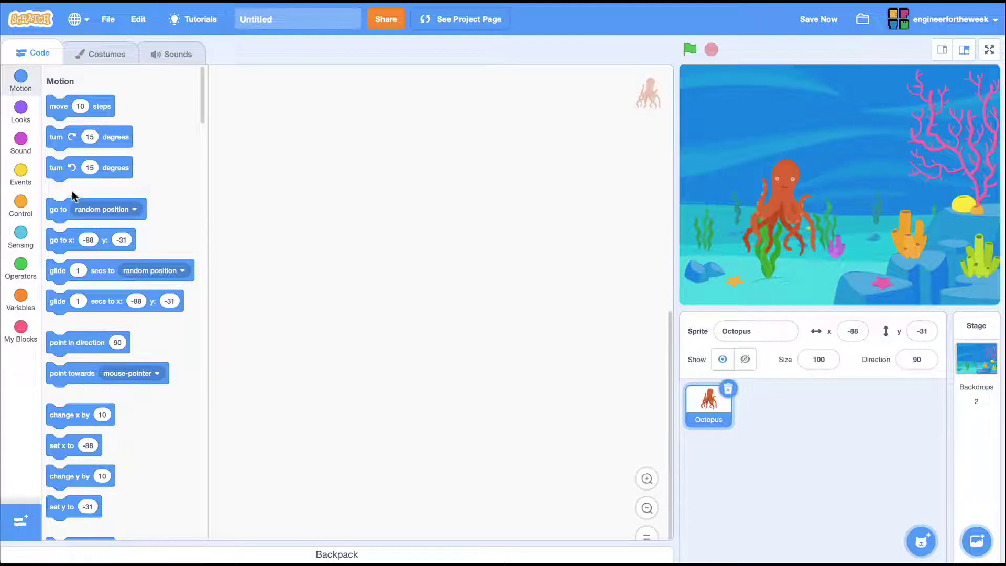
Place a 'when right arrow key pressed' trigger in the Octopus's script area.
click(17, 174)
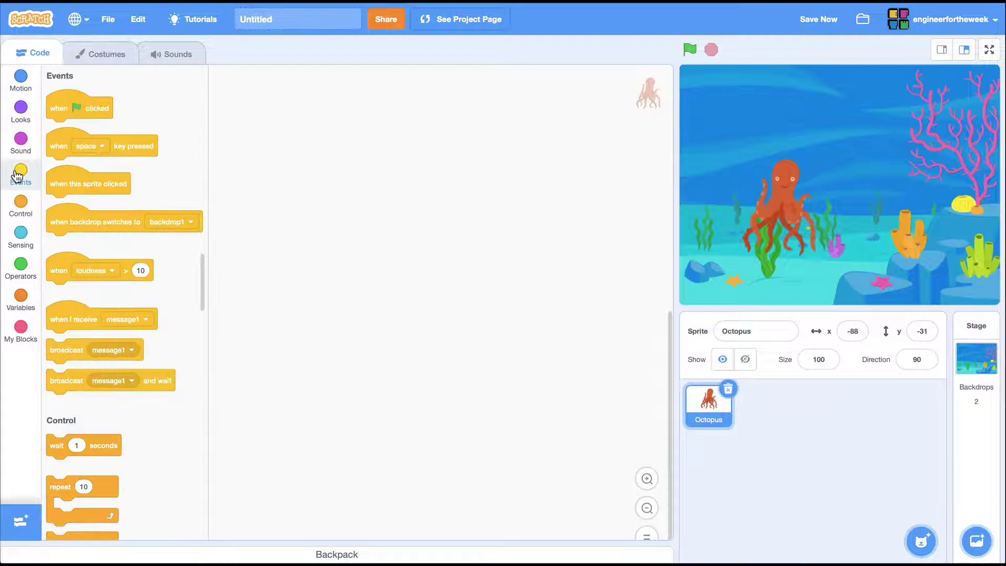
click(95, 151)
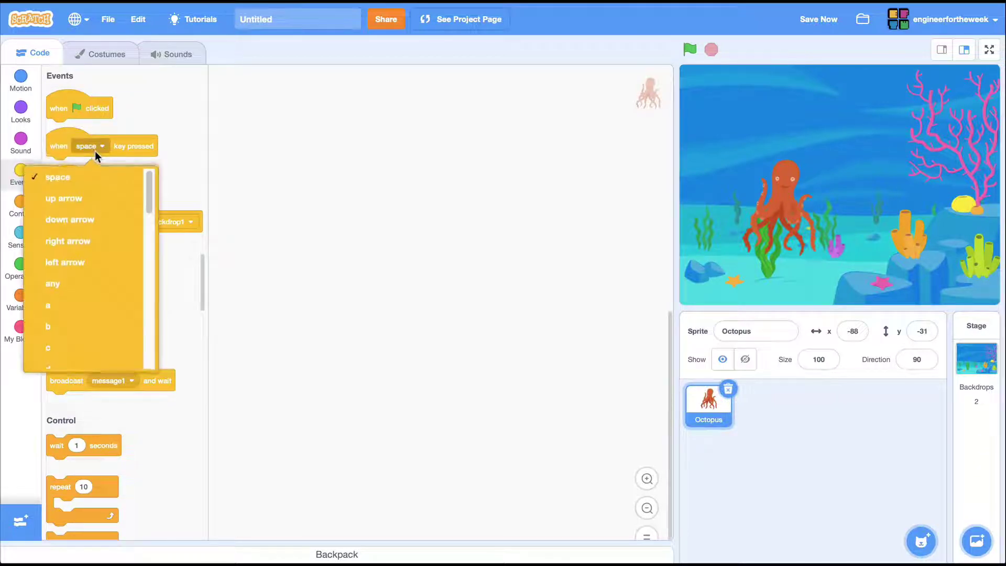
click(98, 242)
mouse_move(79, 151)
mouse_down()
mouse_move(261, 201)
mouse_move(335, 179)
mouse_up()
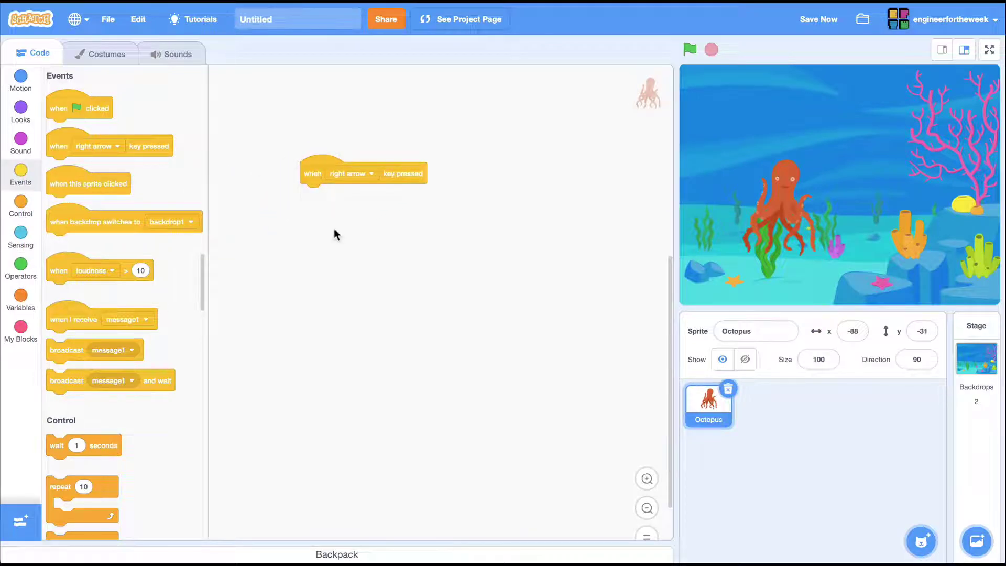
click(21, 83)
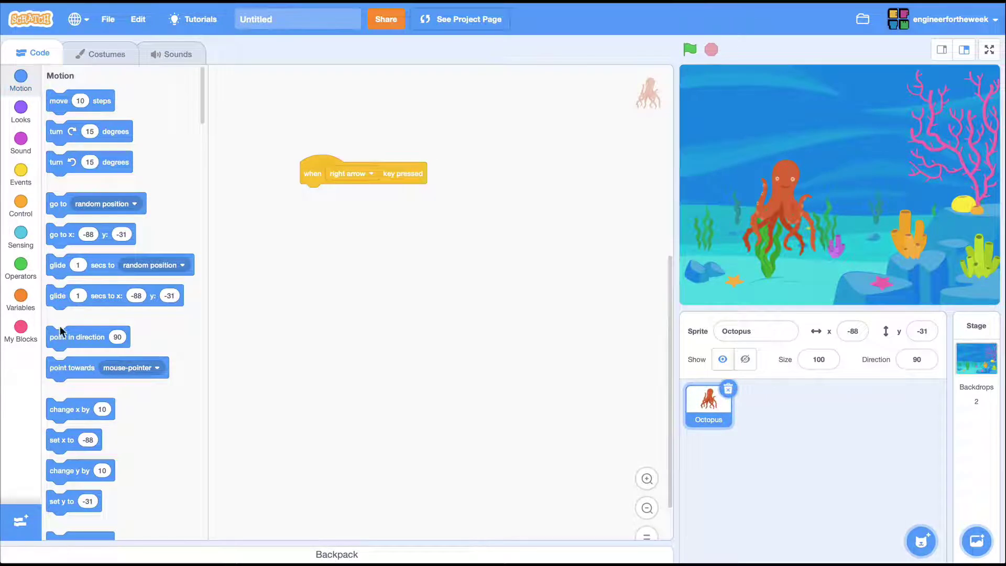
Attach 'change x by 10' under the right-arrow trigger and test it with the Right arrow.
mouse_move(70, 410)
mouse_down()
mouse_move(199, 323)
mouse_move(341, 200)
mouse_up()
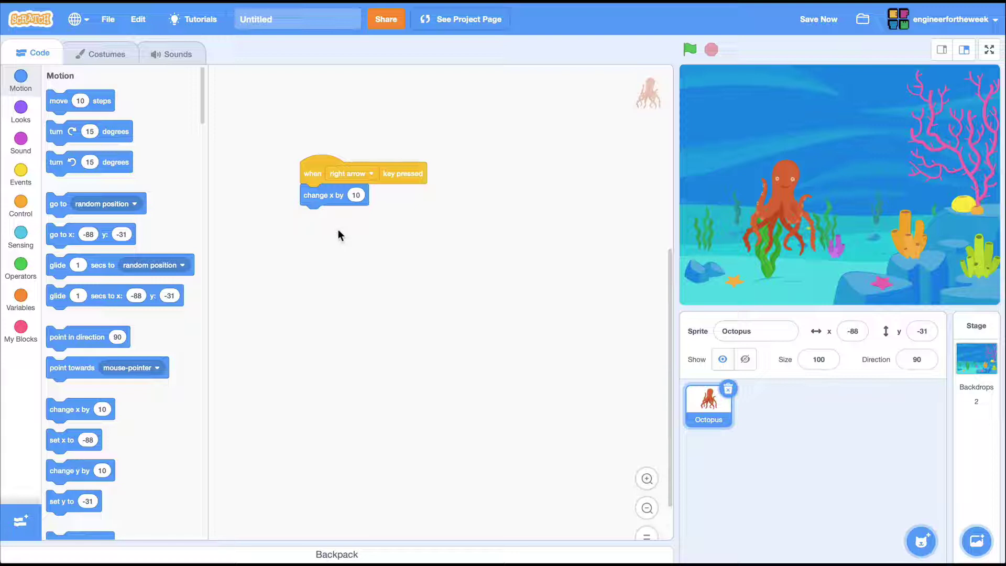
key(Right)
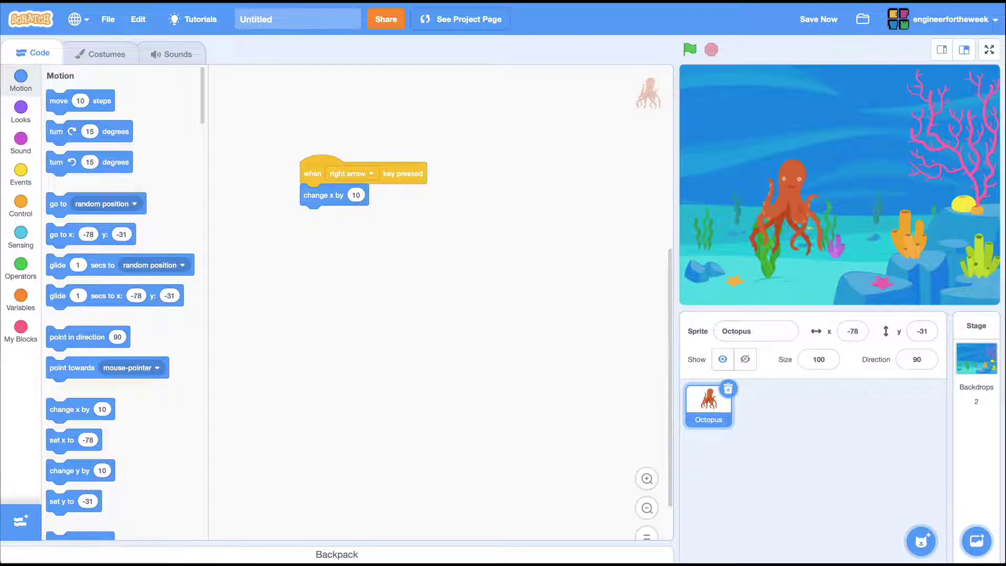
key(Right)
key(Right)
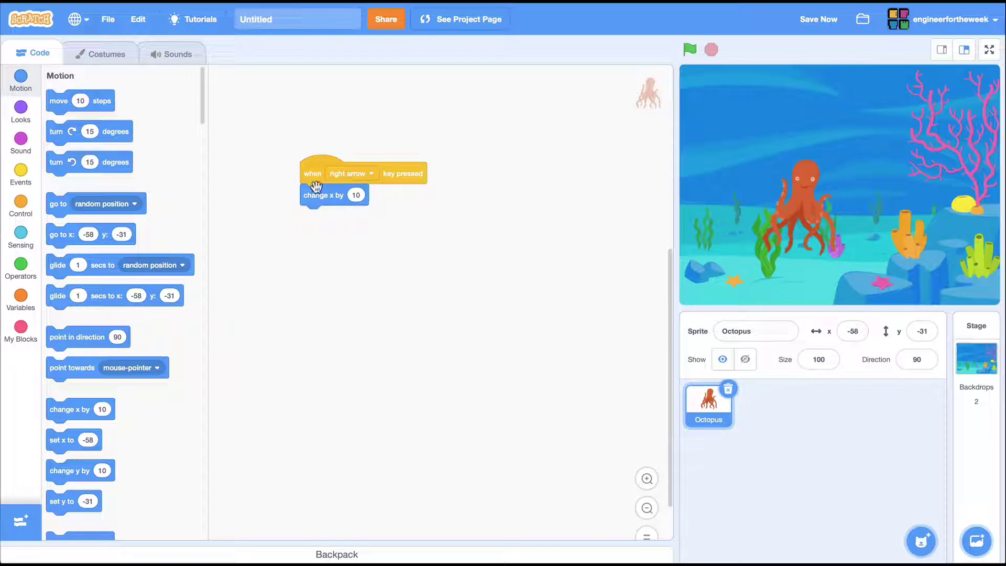
drag(315, 186, 449, 198)
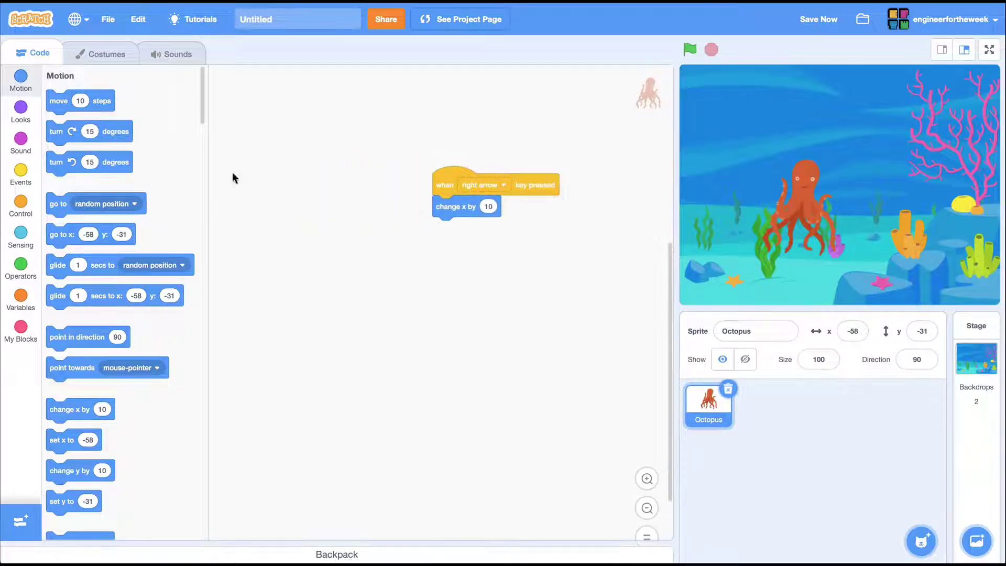
Build a left-arrow script that changes x by -10 and test it.
click(21, 175)
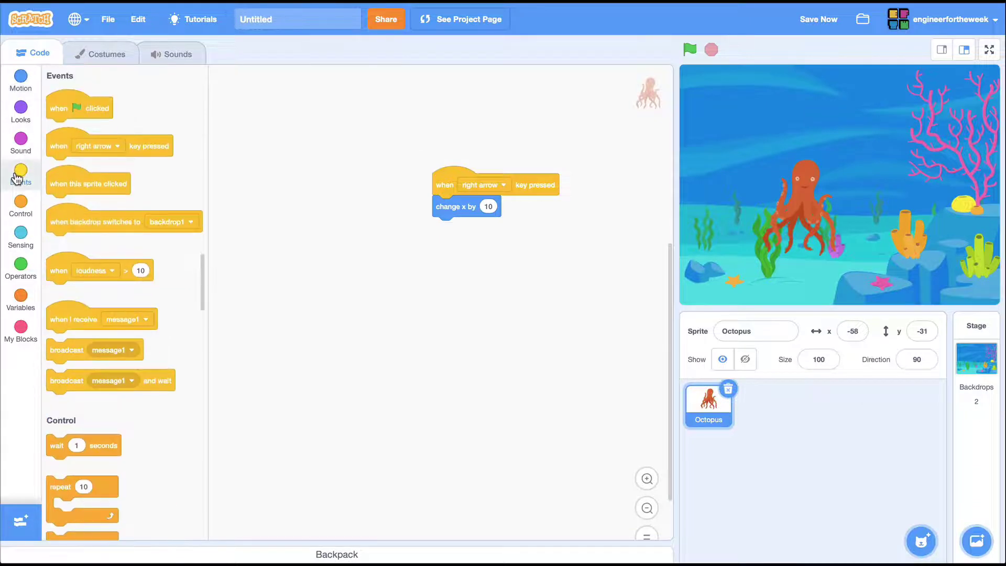
click(107, 146)
click(77, 265)
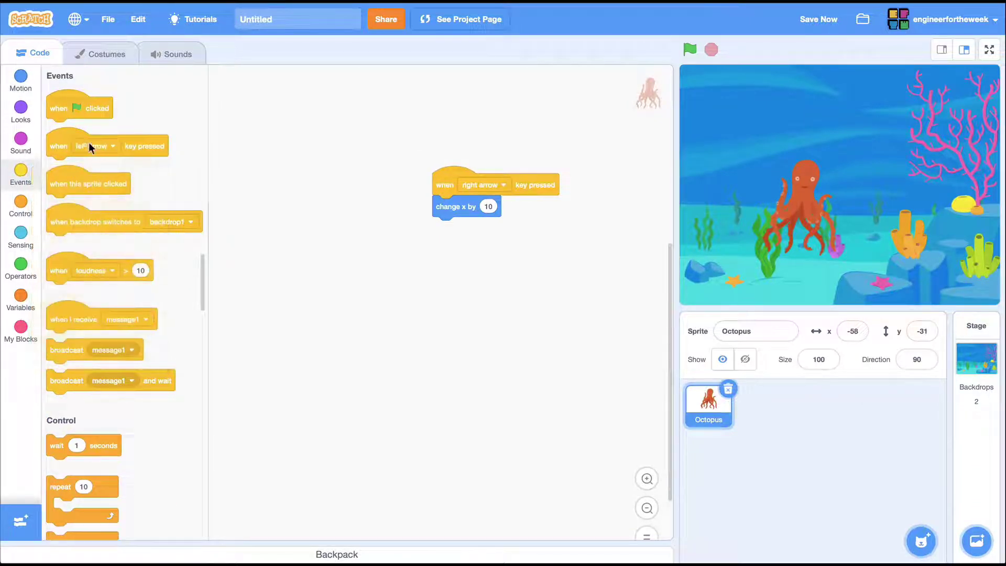
drag(88, 147, 317, 183)
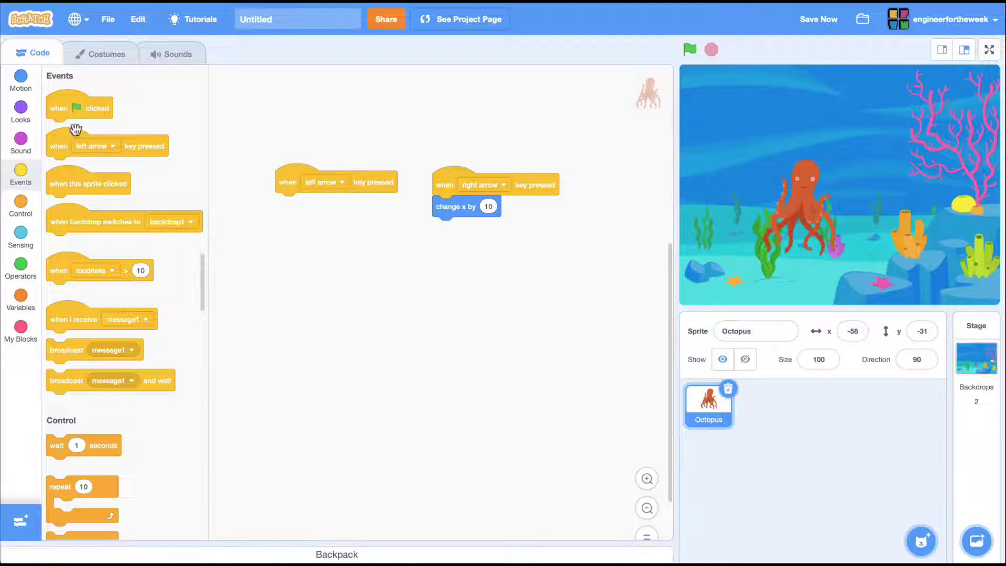
click(19, 87)
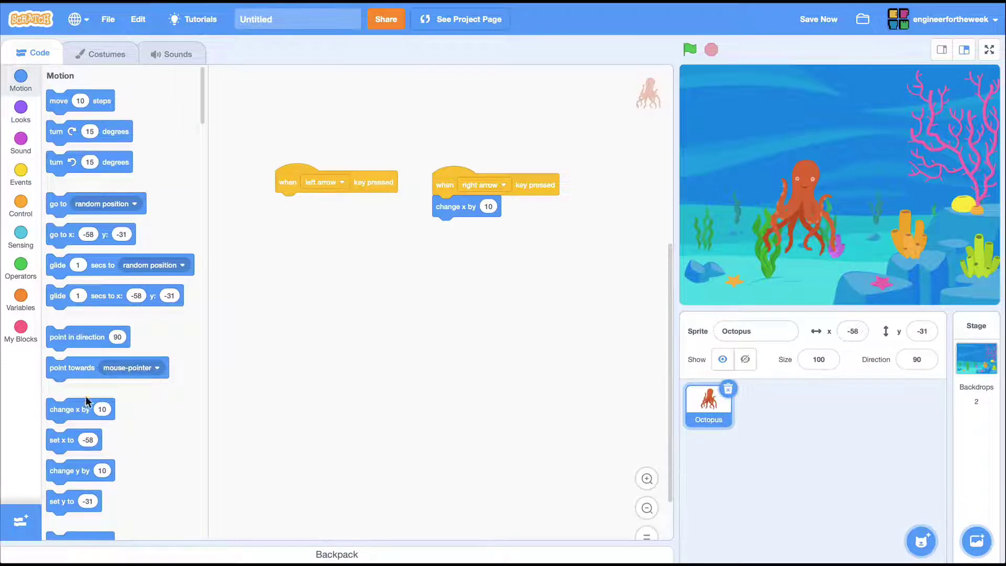
click(101, 408)
text(-10)
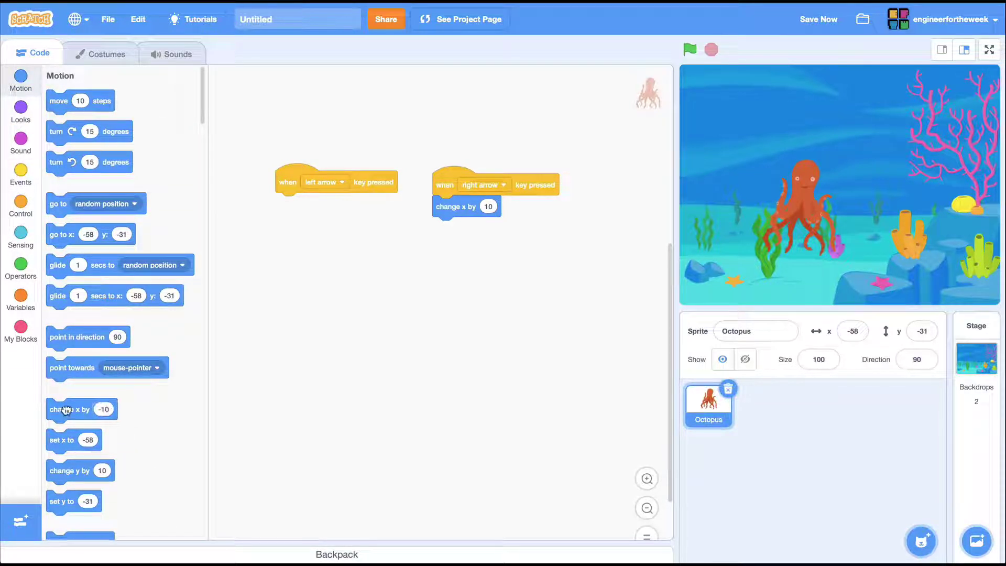
drag(66, 410, 299, 206)
key(Left)
key(Left)
key(Left)
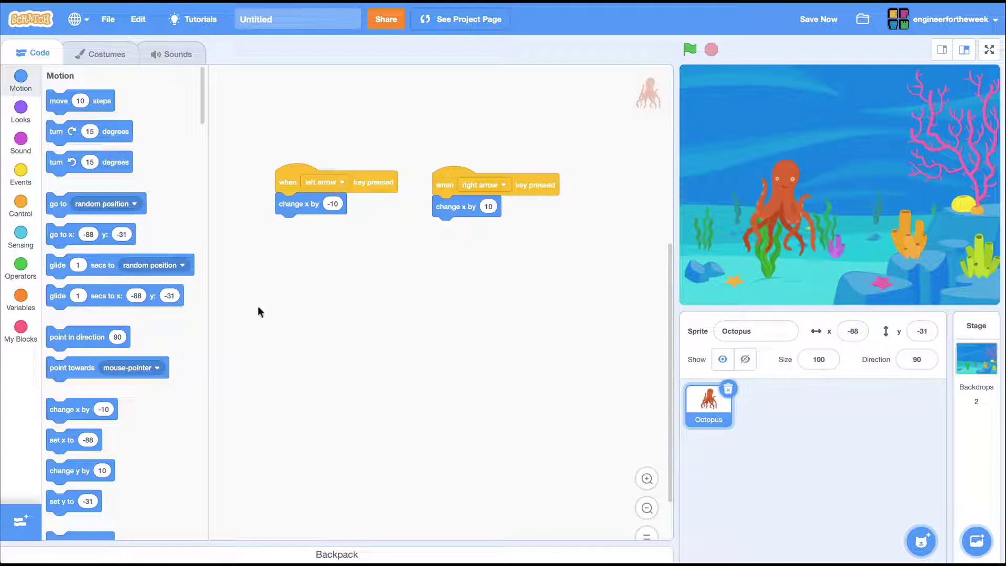
Build an up-arrow script that changes the Octopus's y by 10.
click(21, 174)
click(89, 146)
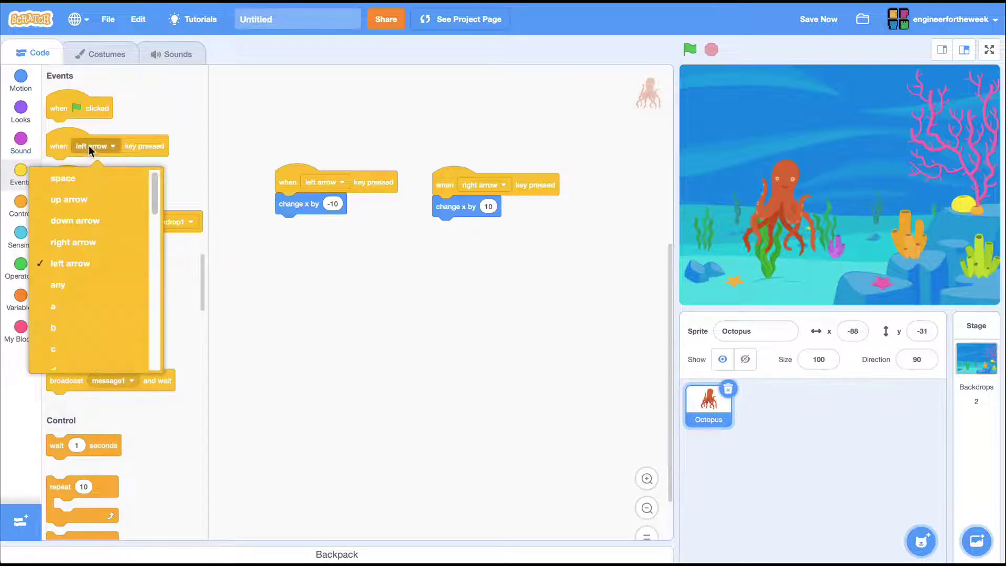
click(88, 203)
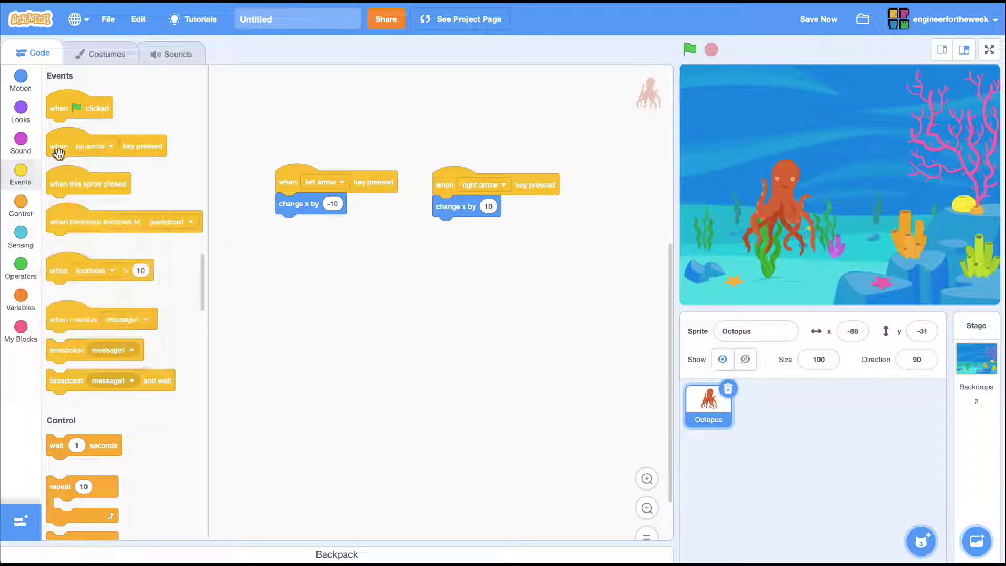
drag(59, 147, 445, 258)
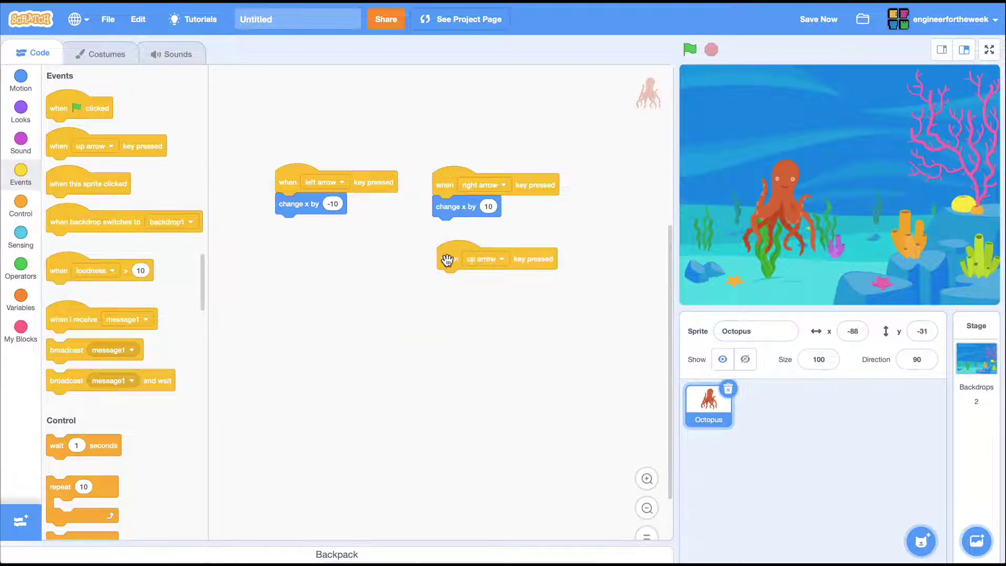
click(20, 79)
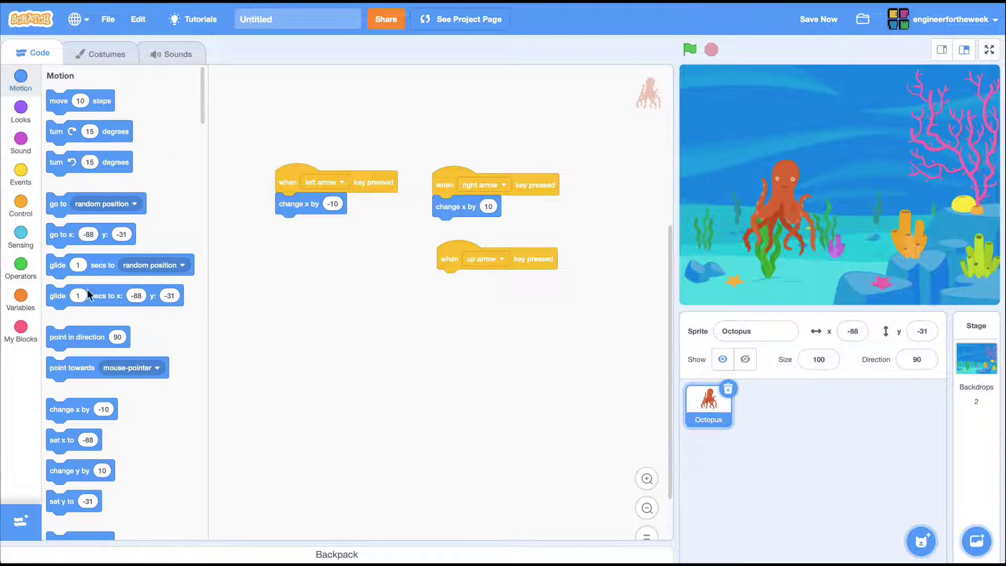
drag(69, 470, 461, 308)
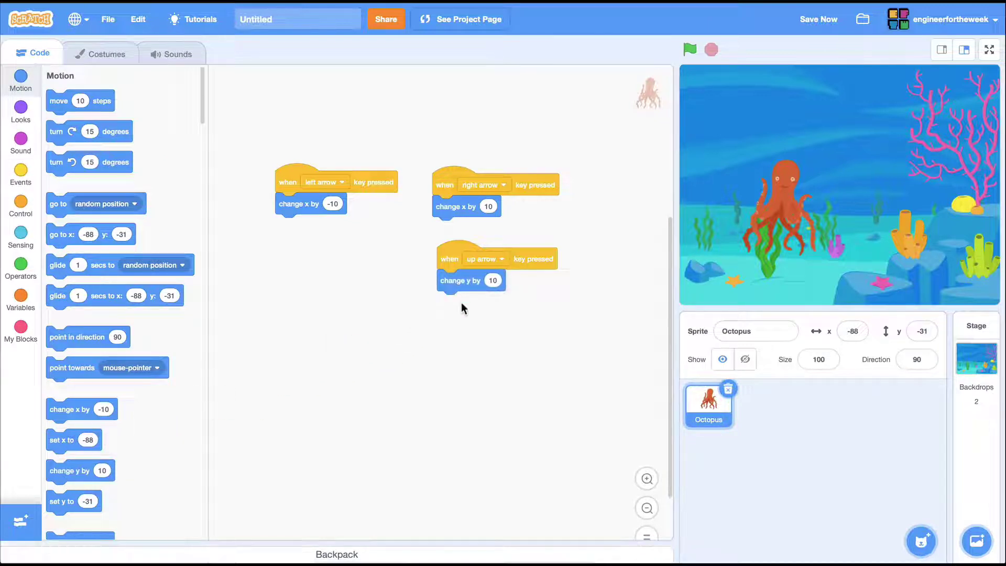
Build a down-arrow script that changes y by -10.
click(21, 175)
click(91, 149)
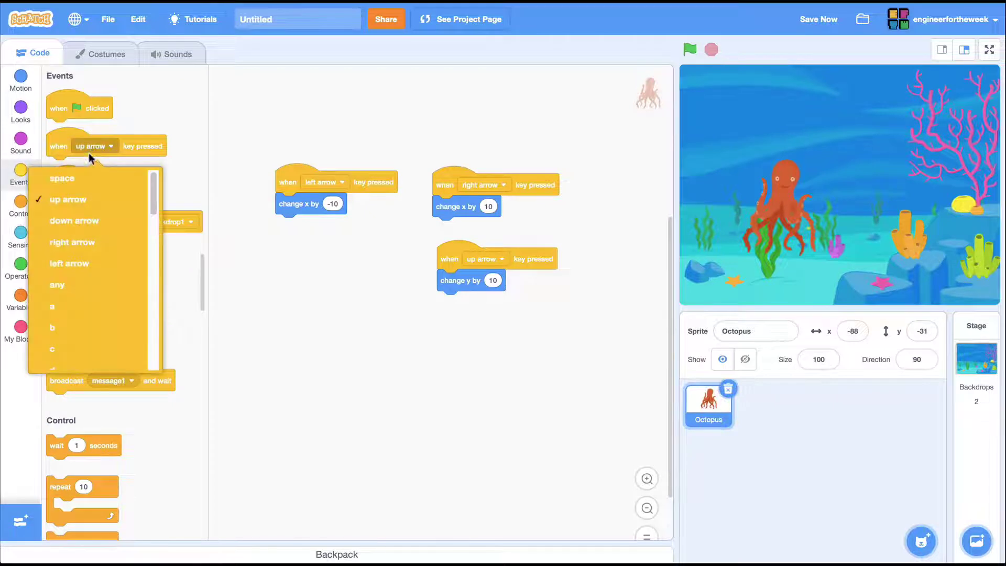
click(84, 221)
scroll(71, 173, up, 3)
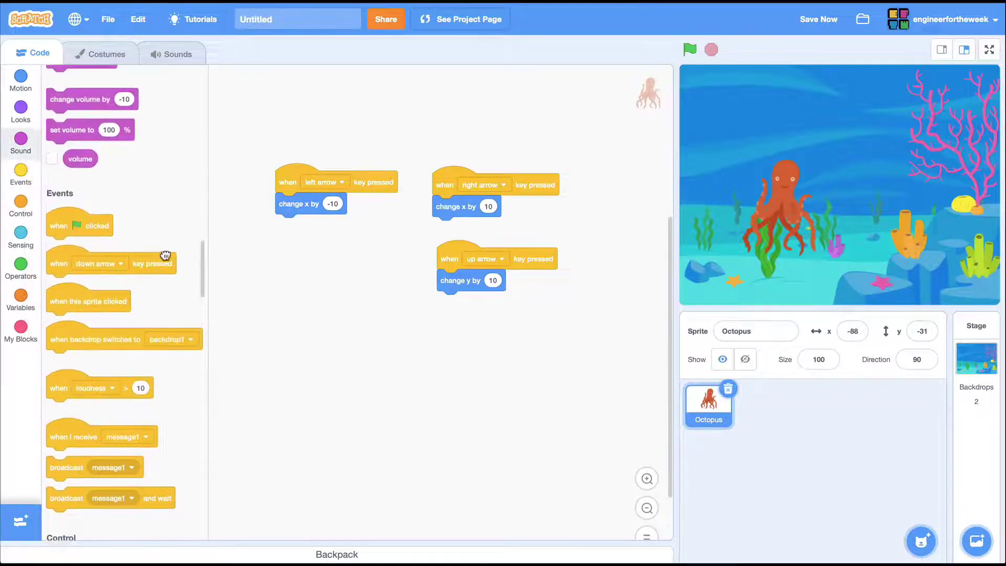
mouse_move(155, 272)
mouse_down()
mouse_move(317, 283)
mouse_move(390, 264)
mouse_up()
click(21, 81)
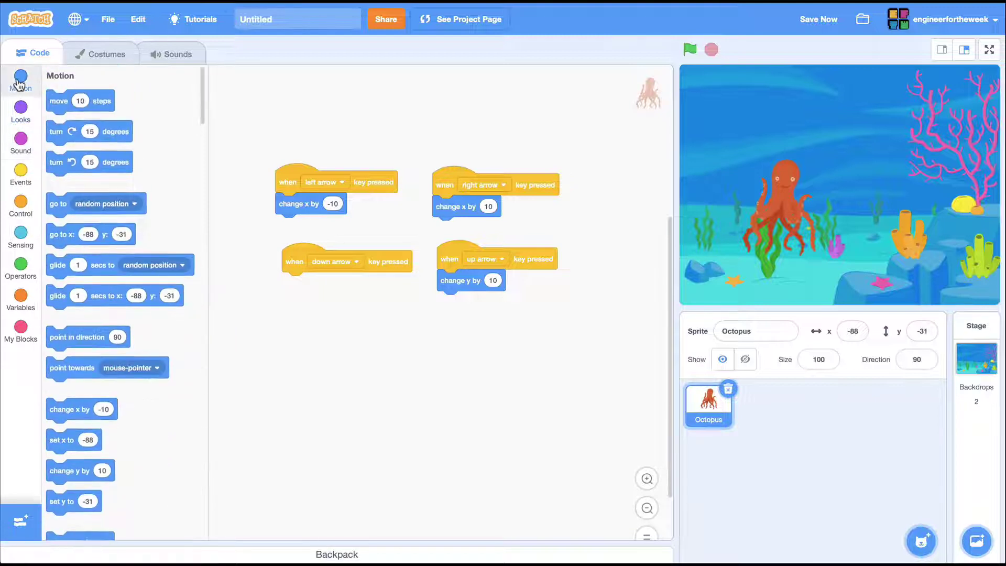
click(101, 469)
text(-10)
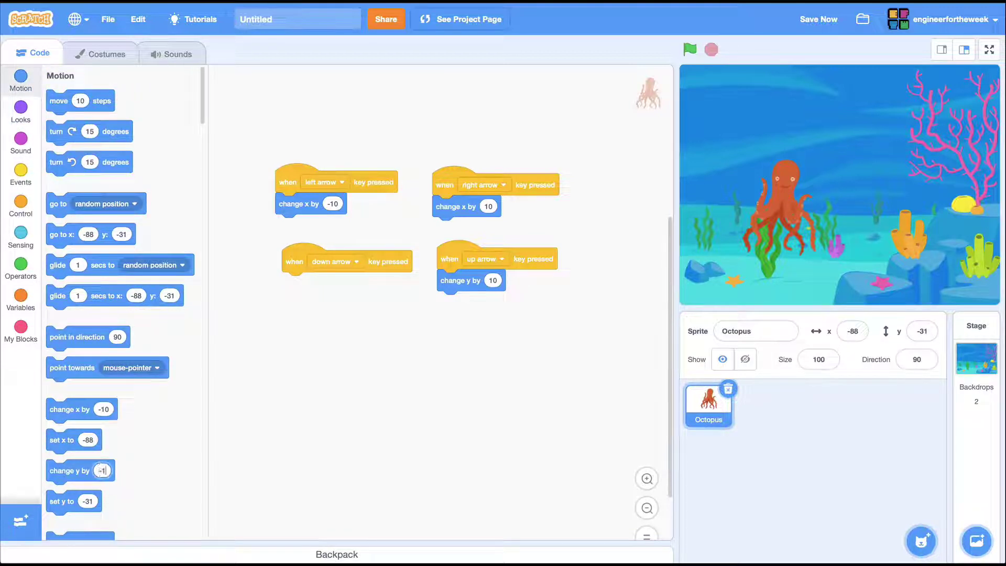
key(Return)
drag(75, 477, 313, 286)
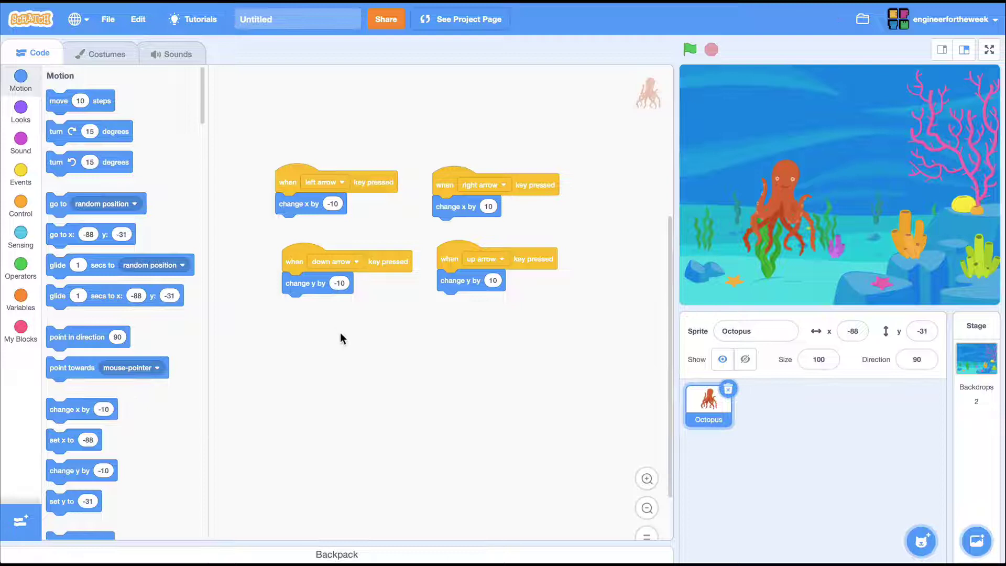
Test the controls by moving the octopus up, right, down and left.
key(Up)
key(Up)
key(Up)
key(Up)
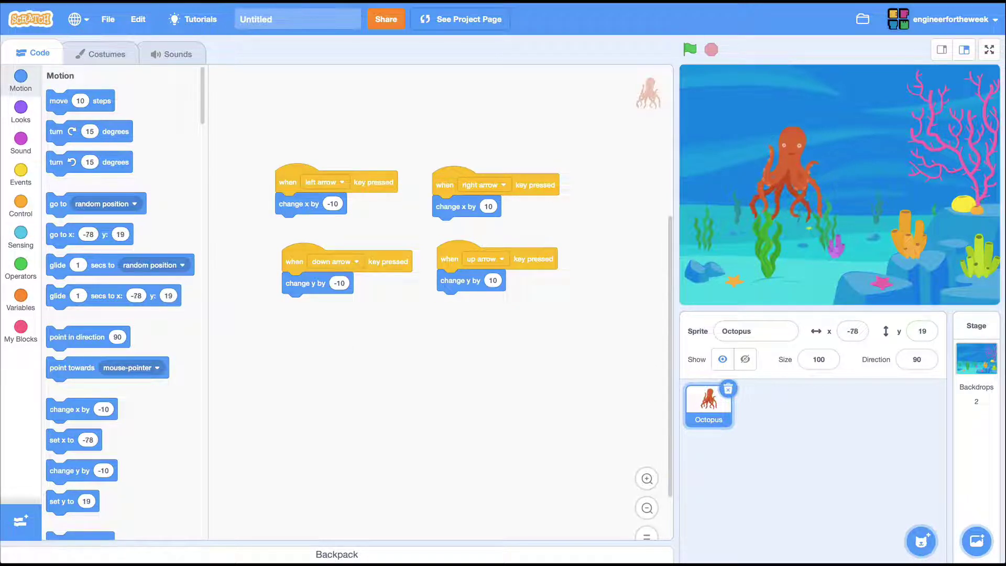
key(Right)
key(Right)
key(Right)
key(Down)
key(Down)
key(Down)
key(Down)
key(Left)
key(Left)
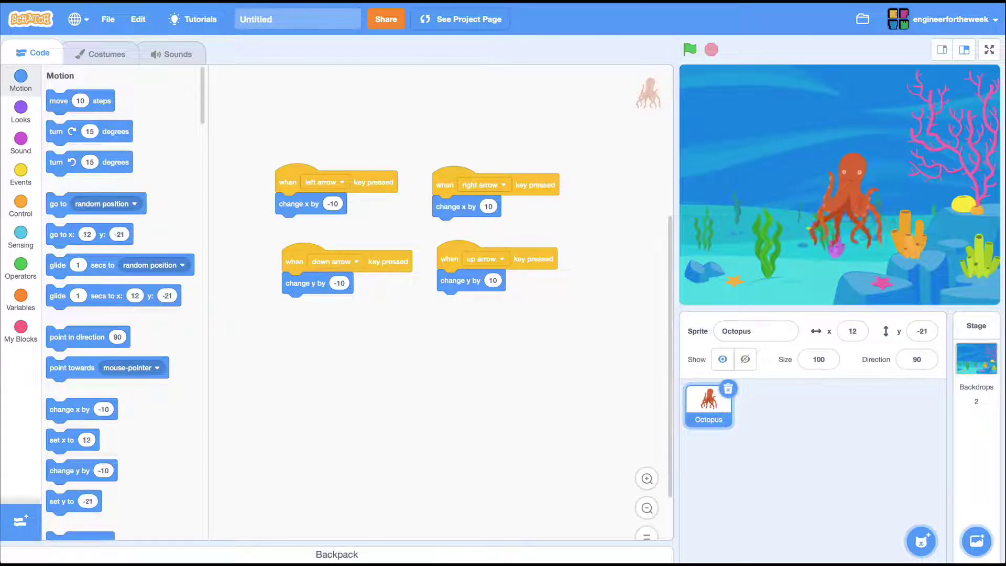
Add the Star sprite via search, move it to the upper right, and set its size to 90.
key(Left)
key(Left)
key(Left)
key(Left)
key(Left)
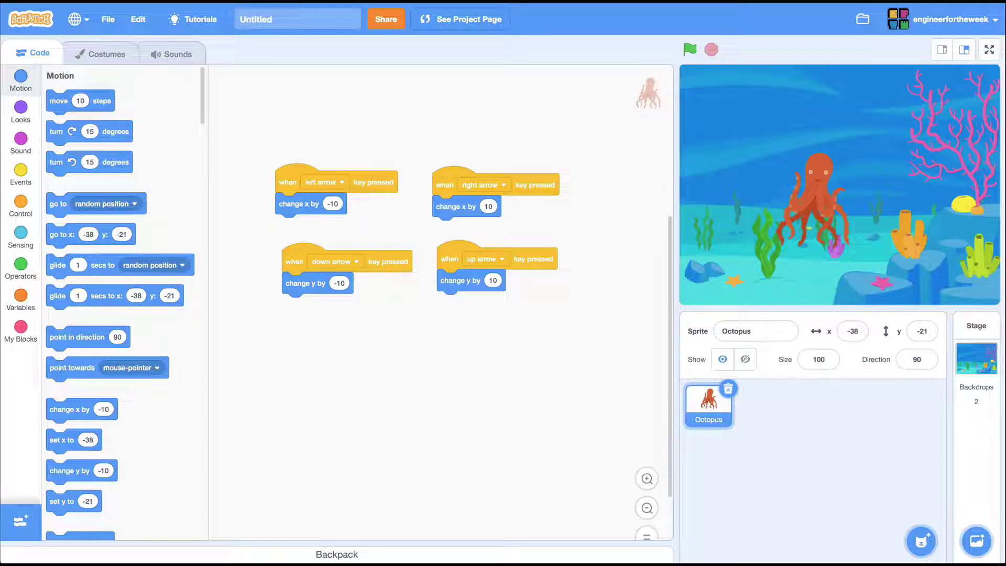
click(923, 542)
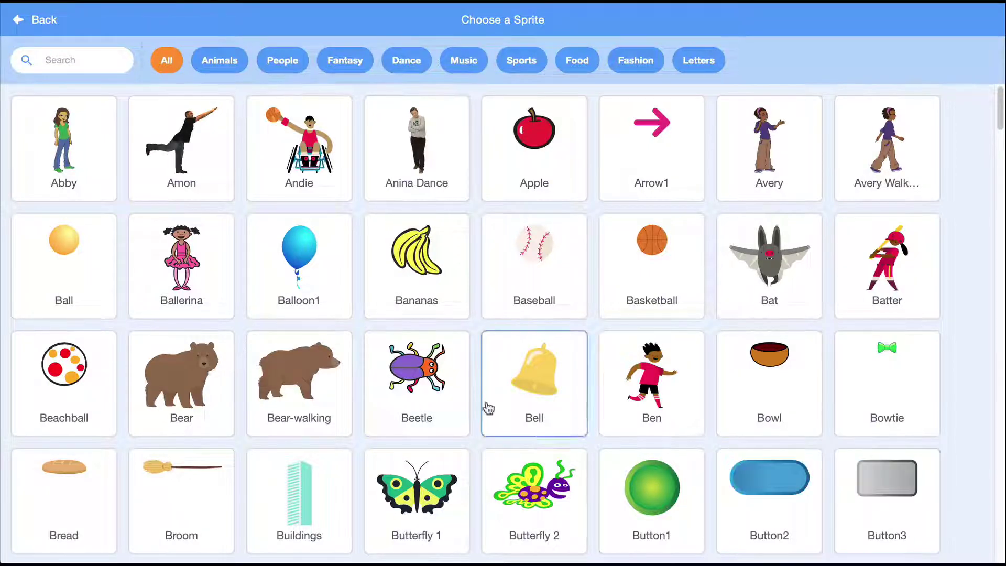
click(95, 63)
text(star)
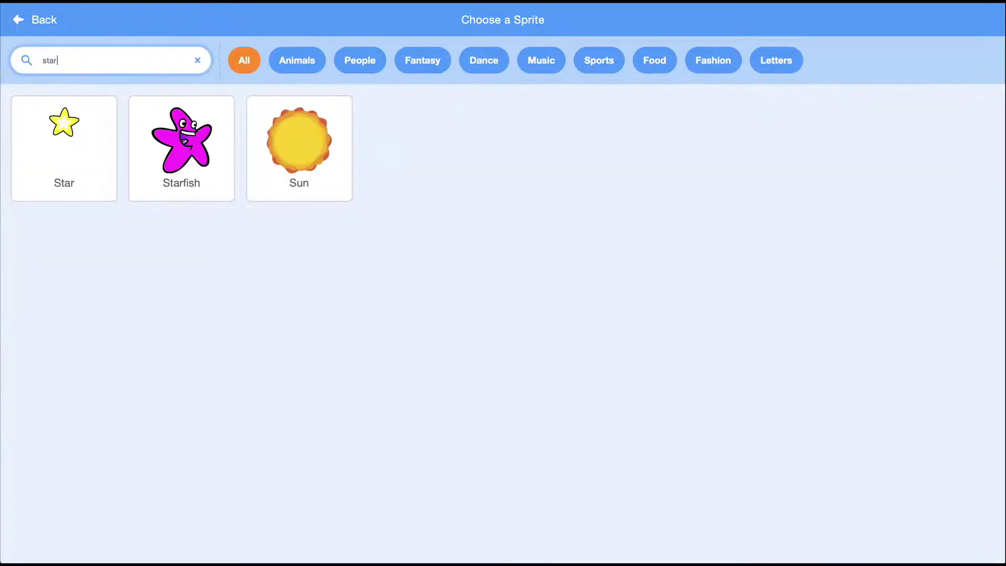
click(75, 155)
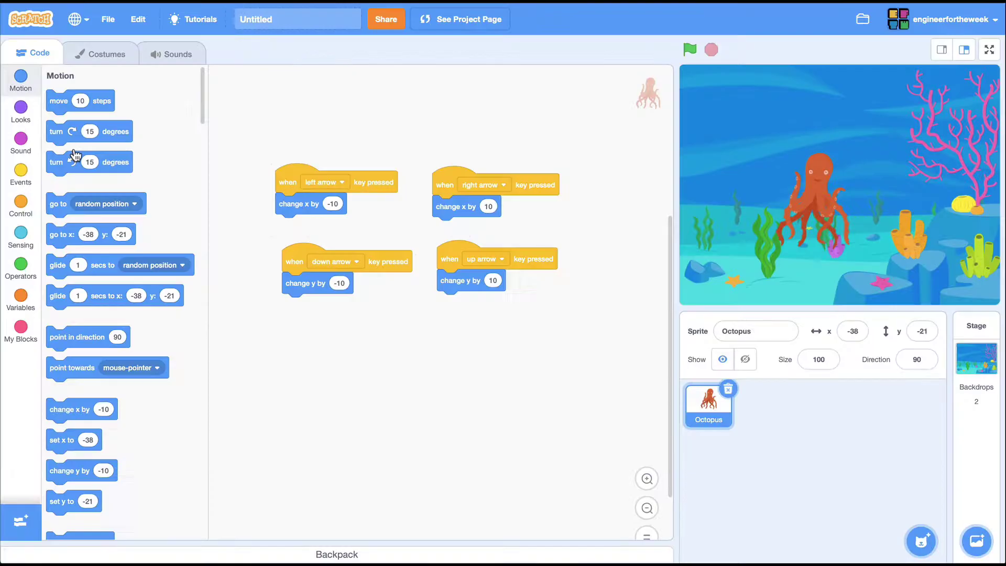
drag(819, 181, 864, 118)
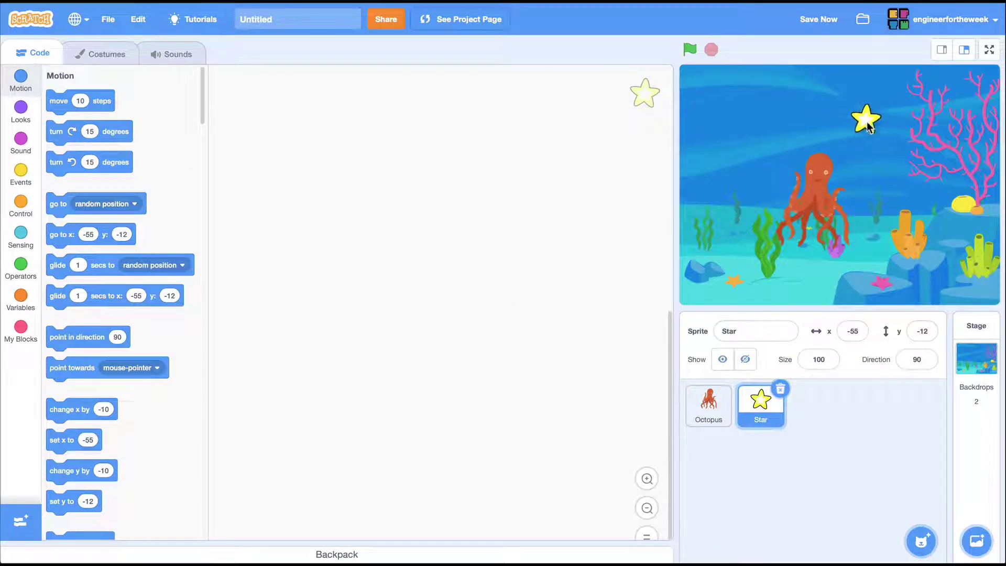
click(817, 358)
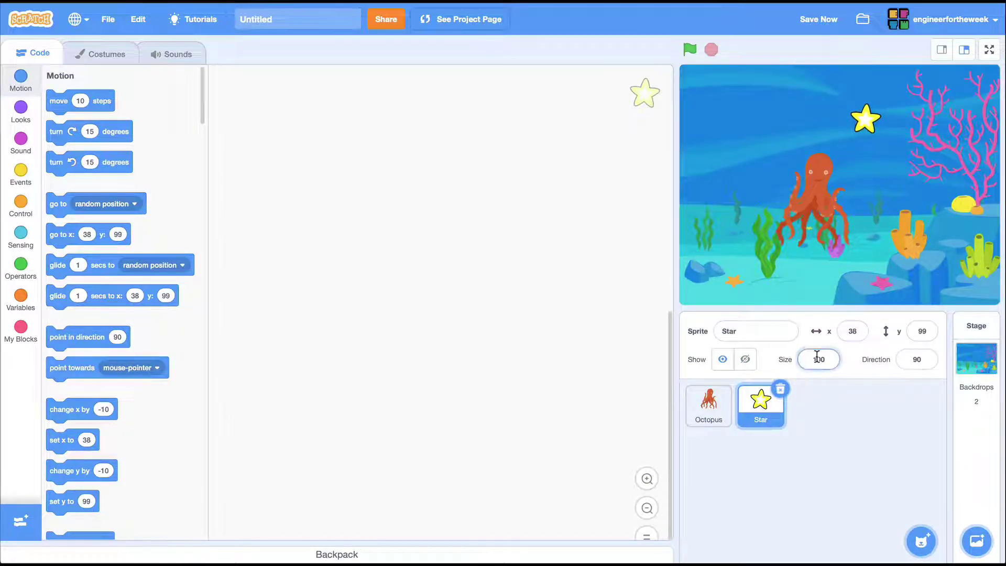
text(90)
key(Return)
click(809, 408)
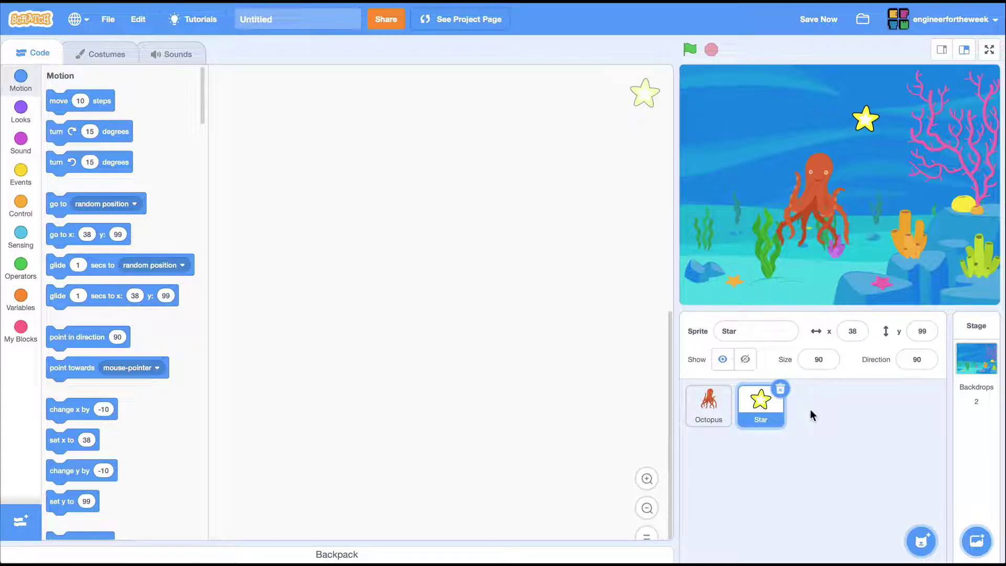
Add a 'glide 1 secs to random position' block to the Star and run it once.
click(774, 419)
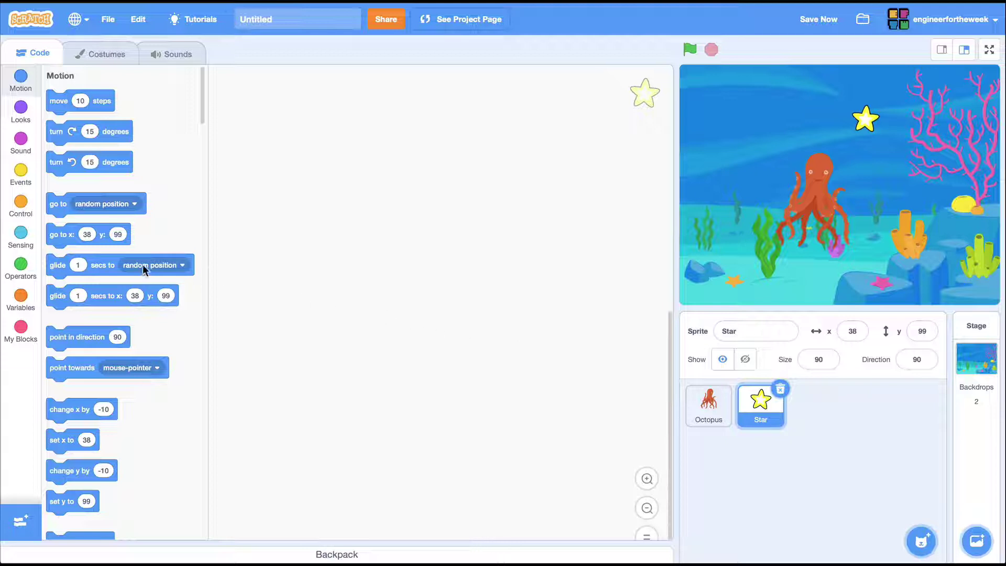
drag(104, 265, 382, 229)
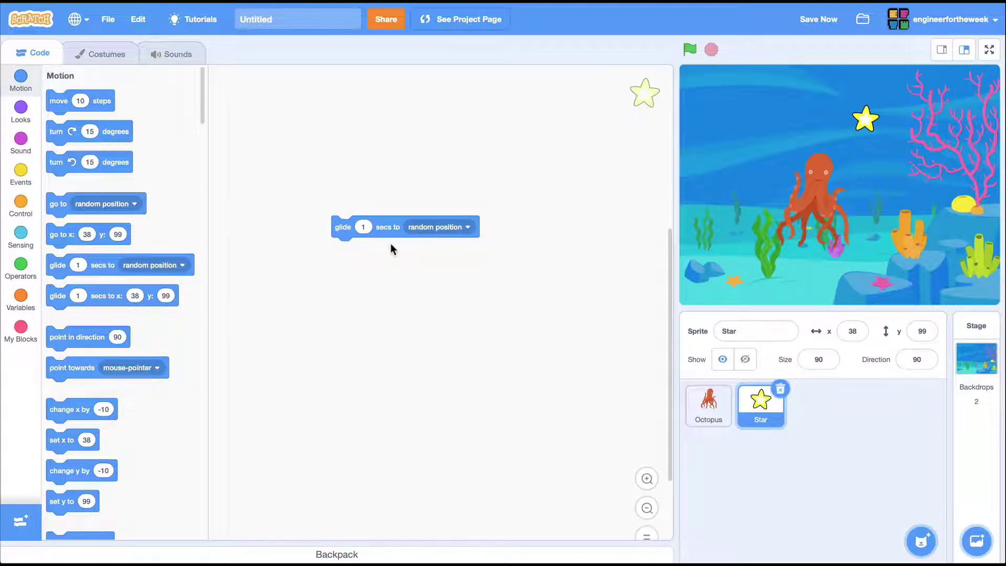
click(386, 227)
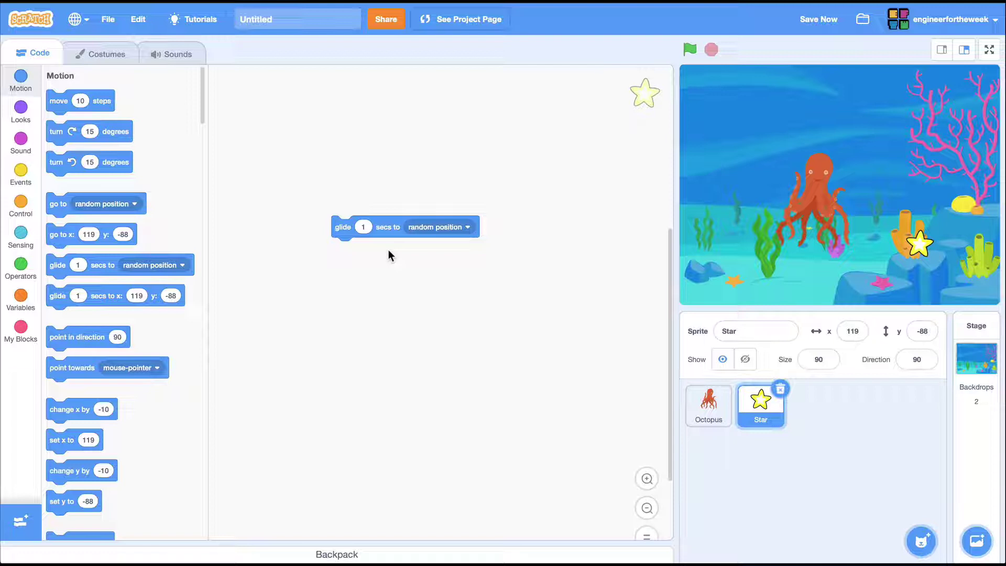
Wrap the Star's glide block in a forever loop, run it, then stop it.
click(20, 203)
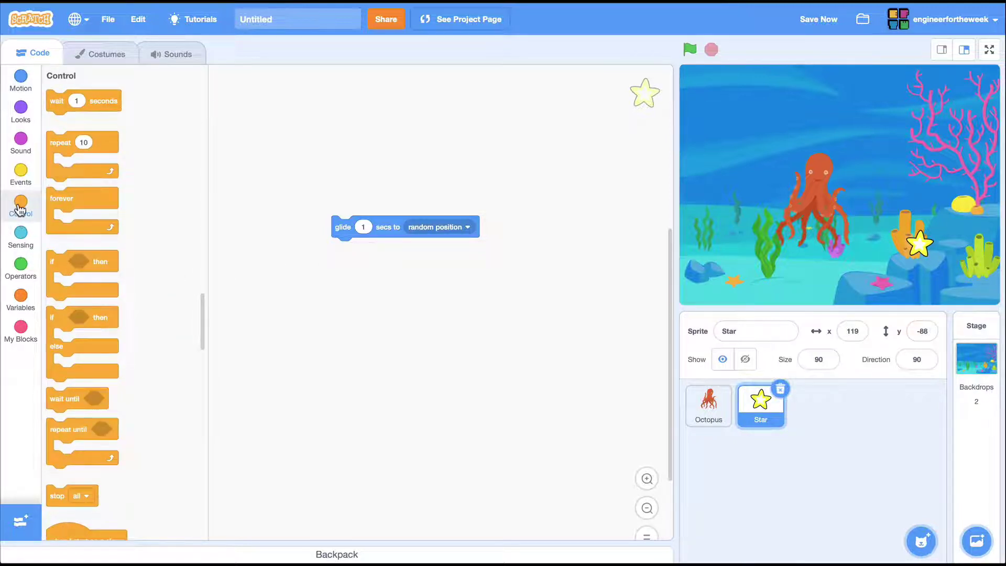
drag(63, 199, 339, 209)
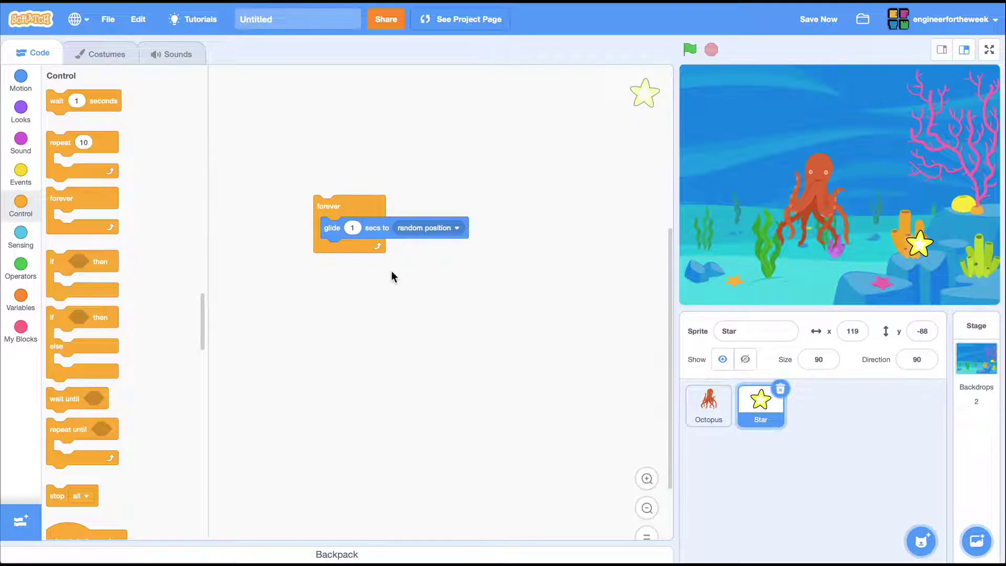
click(369, 207)
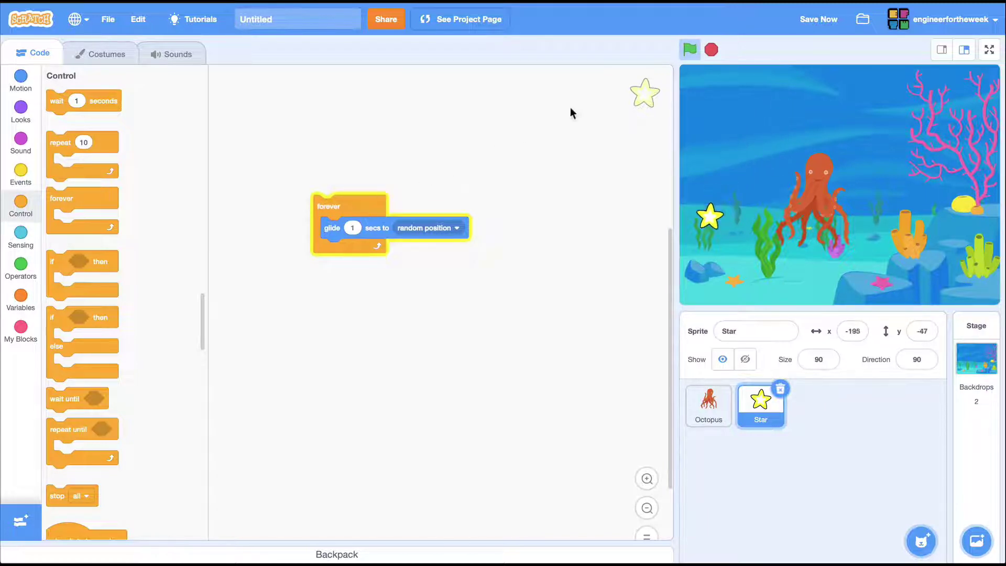
click(711, 51)
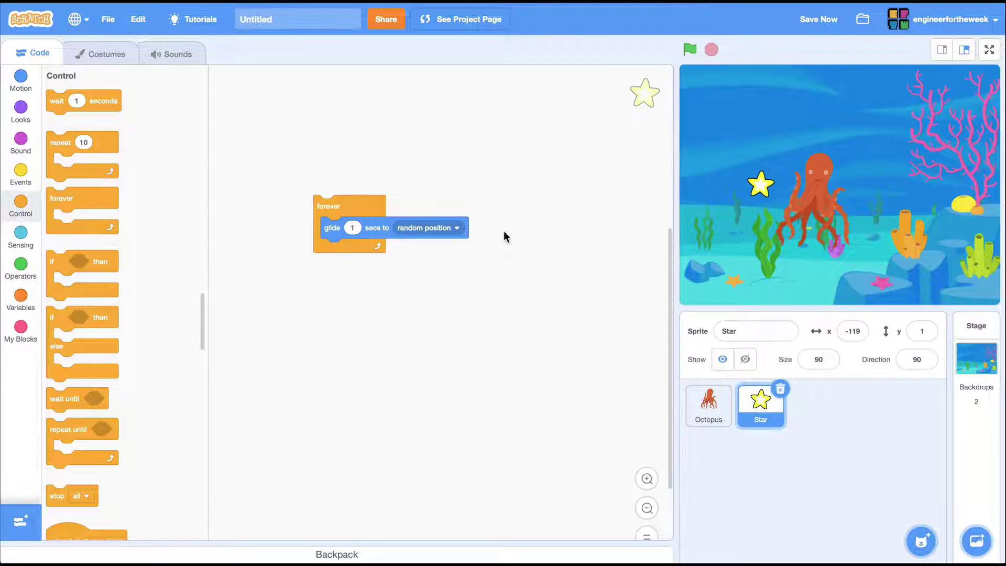
Put 'when green flag clicked' on top, start the project and watch it full-screen.
click(21, 176)
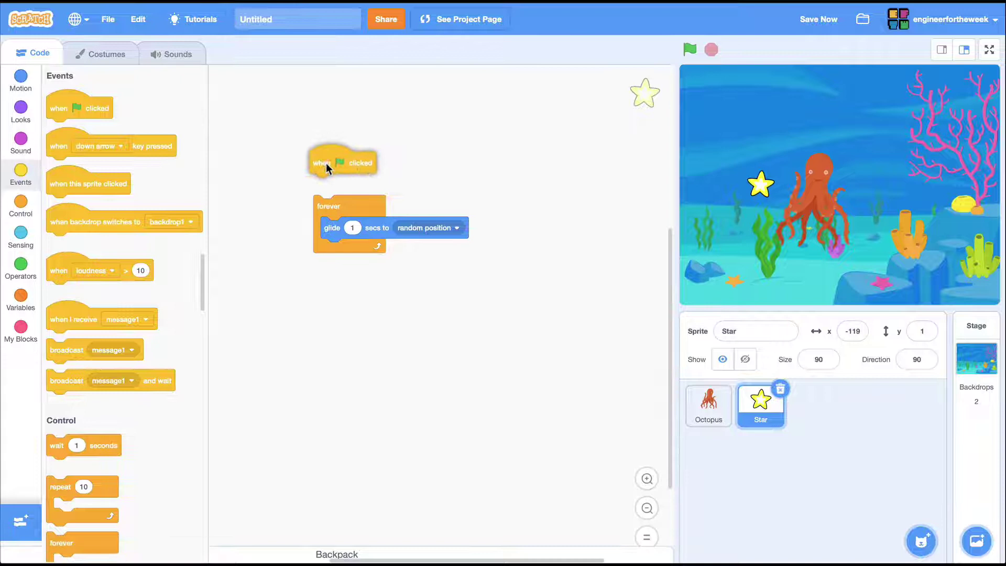
drag(63, 108, 325, 177)
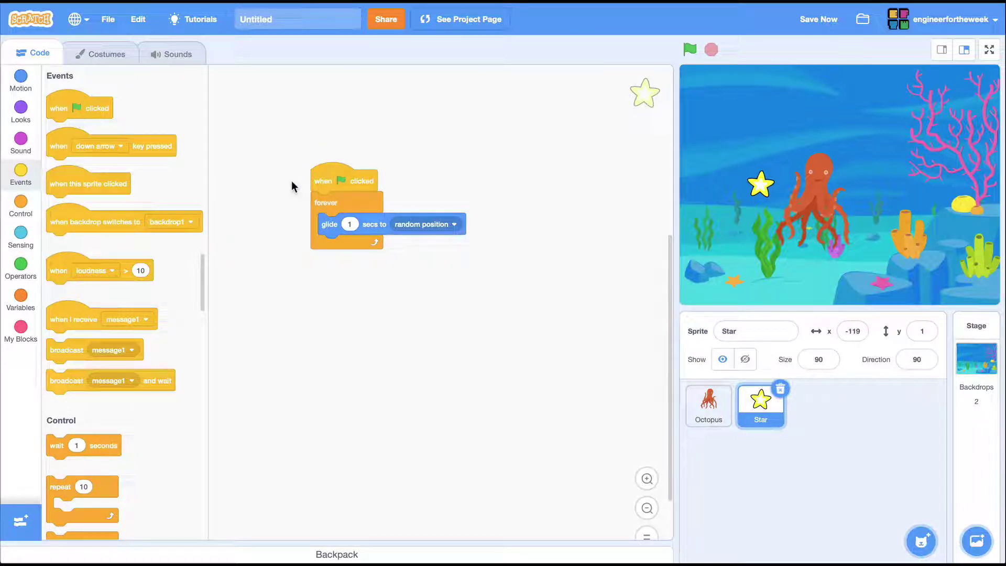
click(689, 51)
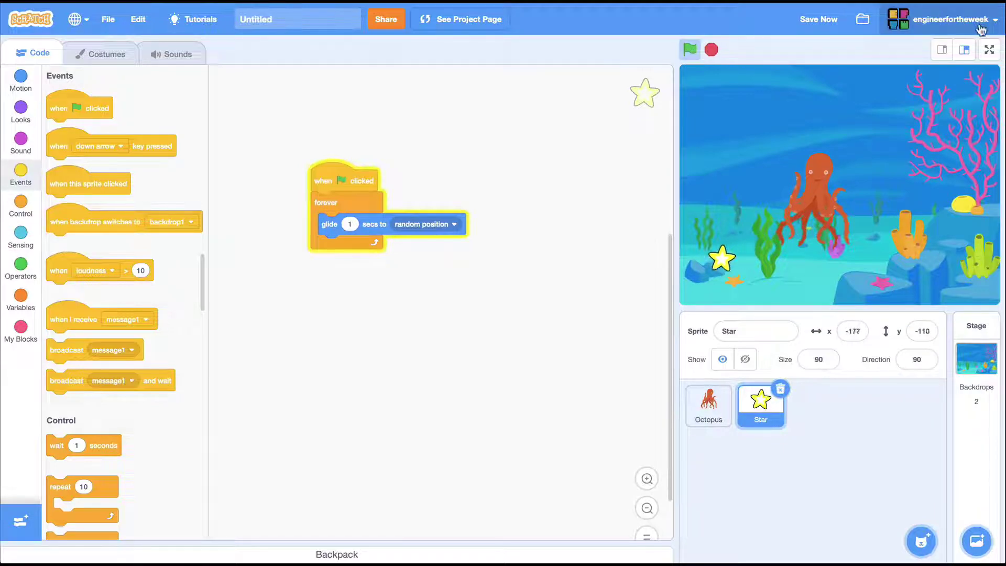
click(988, 50)
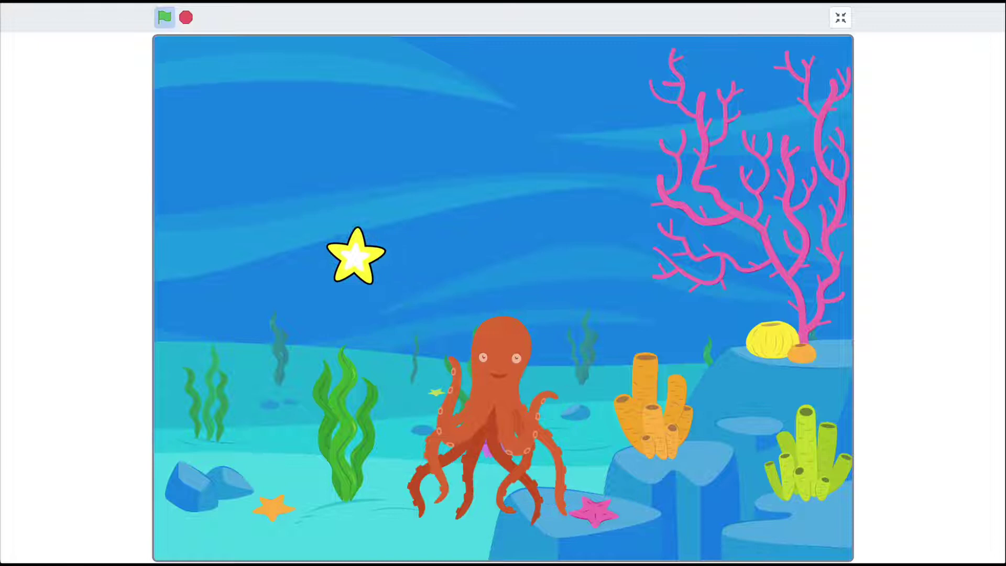
Stop the game, exit full-screen and add an 'if then' block to the Octopus's code.
click(182, 17)
click(836, 23)
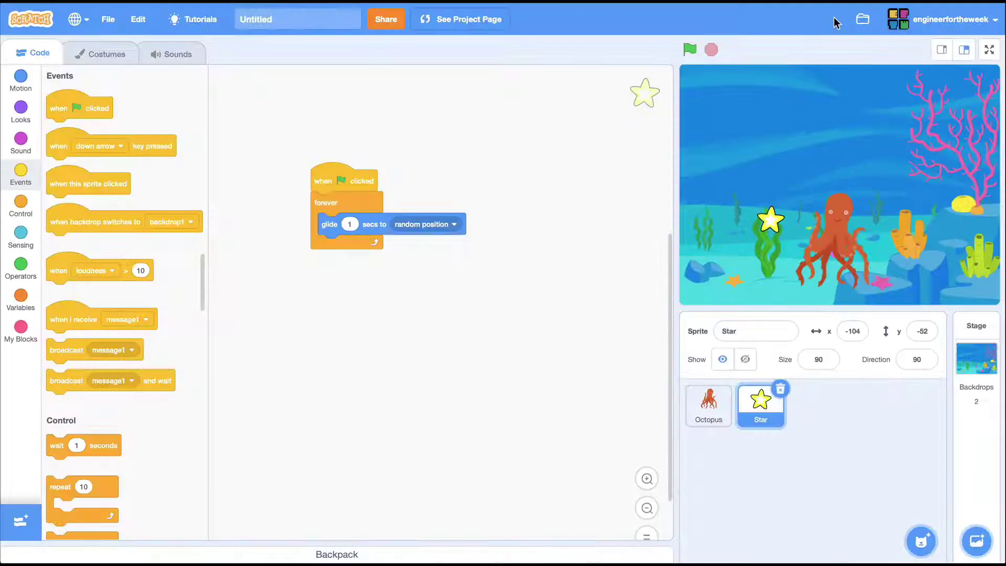
click(711, 403)
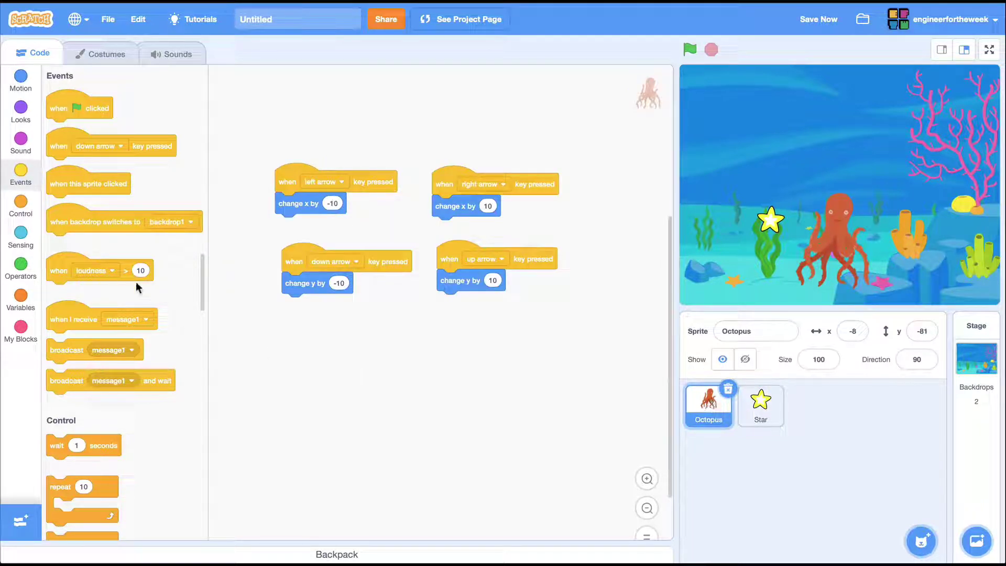
click(20, 205)
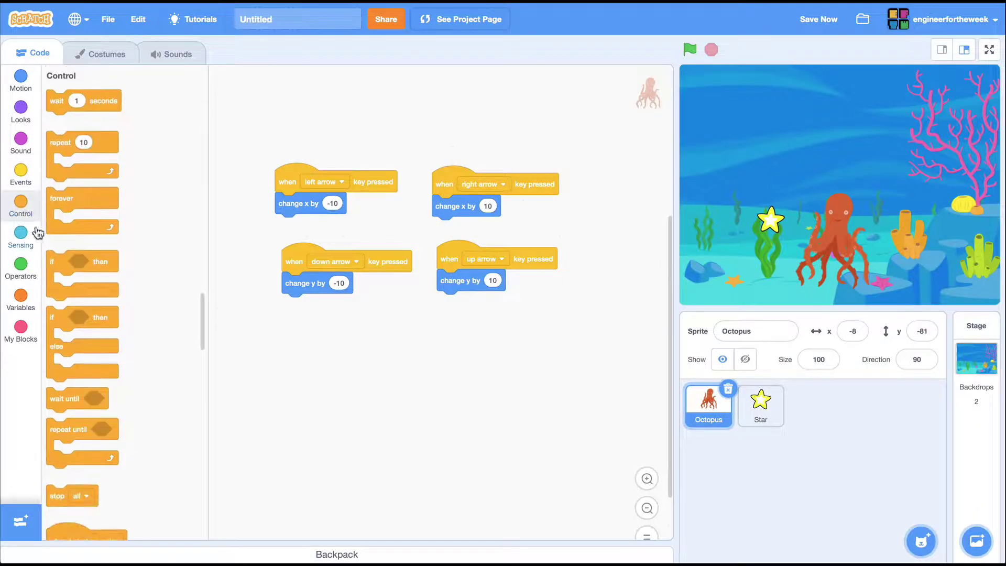
drag(58, 261, 296, 359)
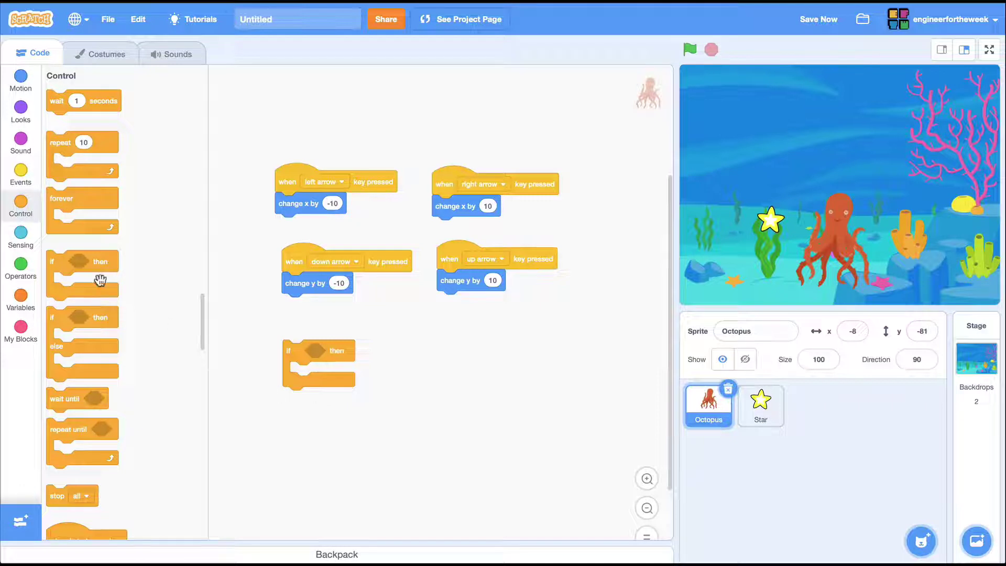
Set the if block's condition to 'touching Star'.
click(21, 238)
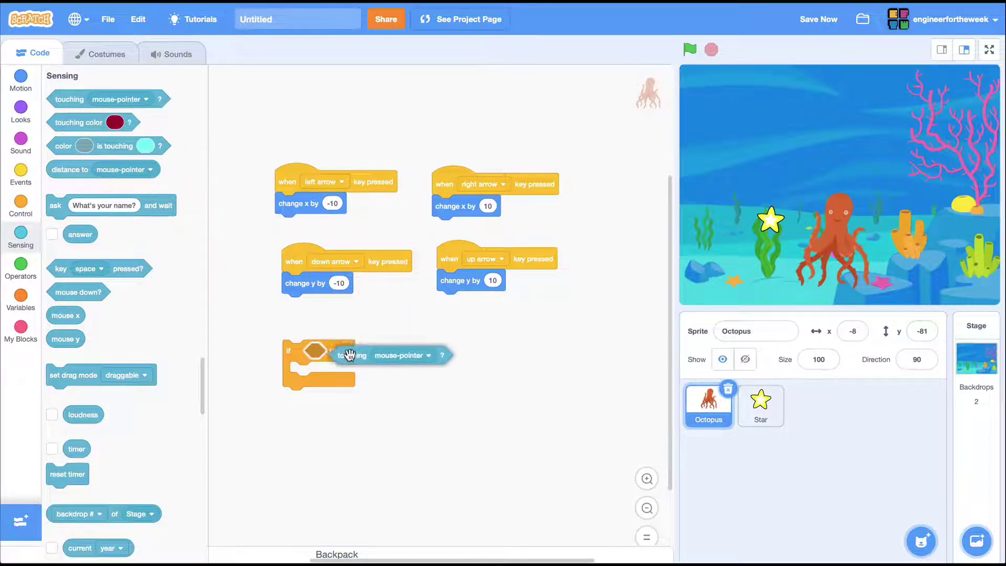
drag(71, 103, 334, 359)
click(384, 351)
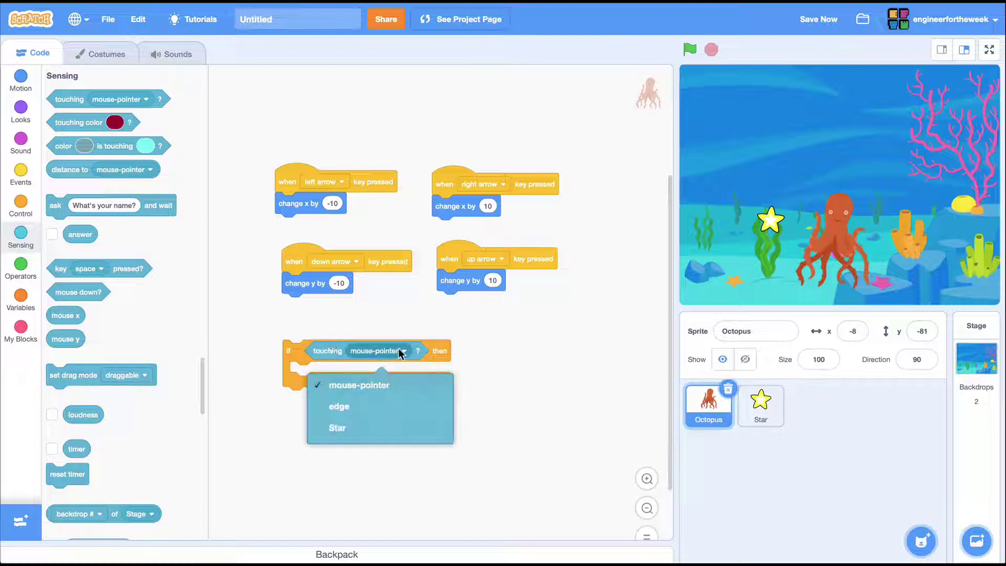
click(351, 427)
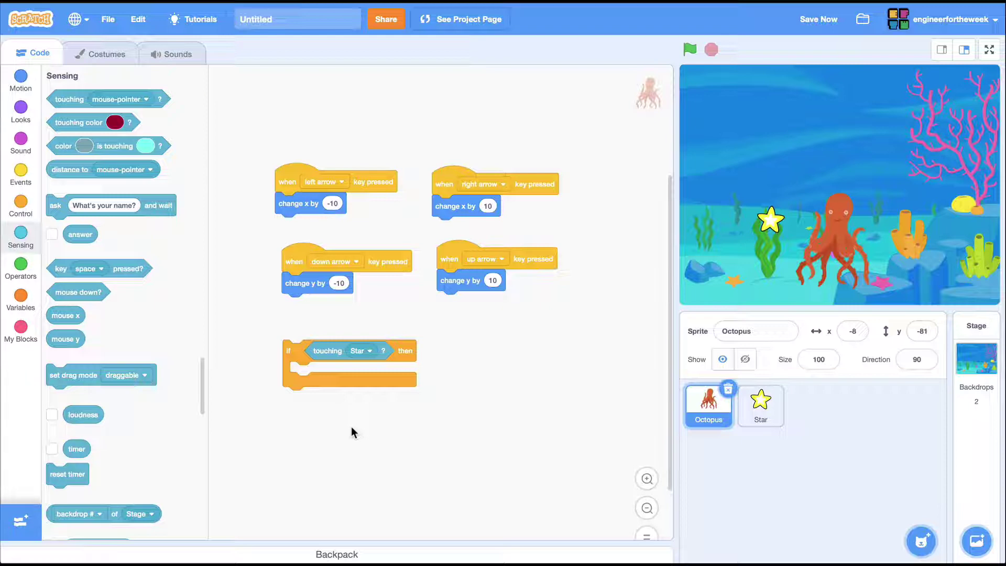
click(24, 118)
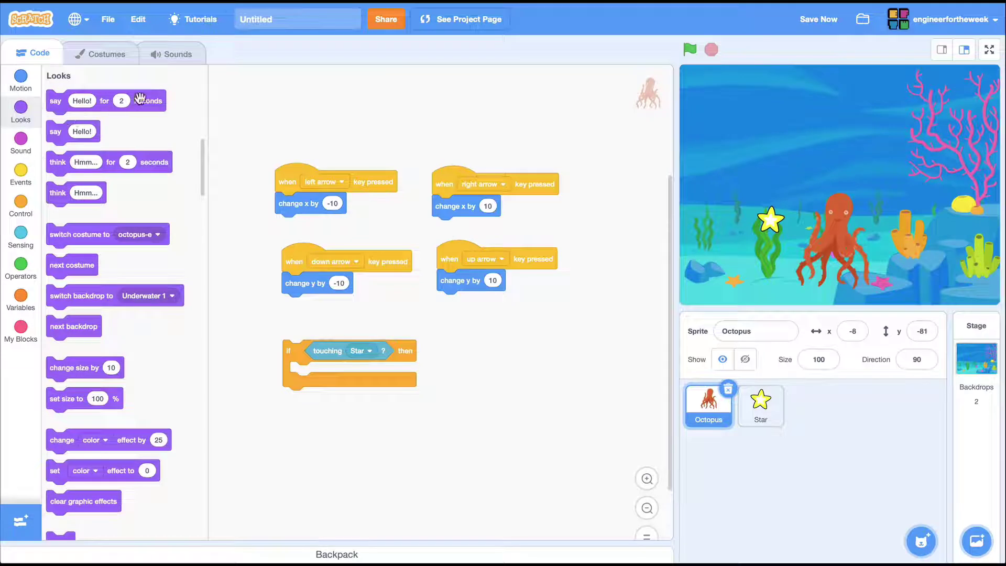
Put a say 'I caught you!' for 1 second block inside the Octopus's touching-Star if block.
drag(140, 98, 385, 368)
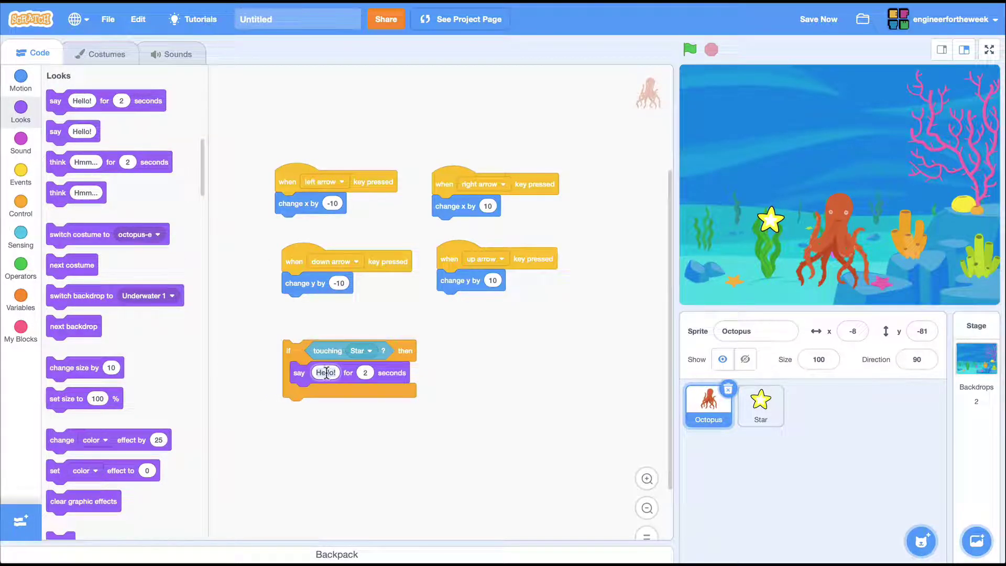
click(326, 372)
text(I caught y)
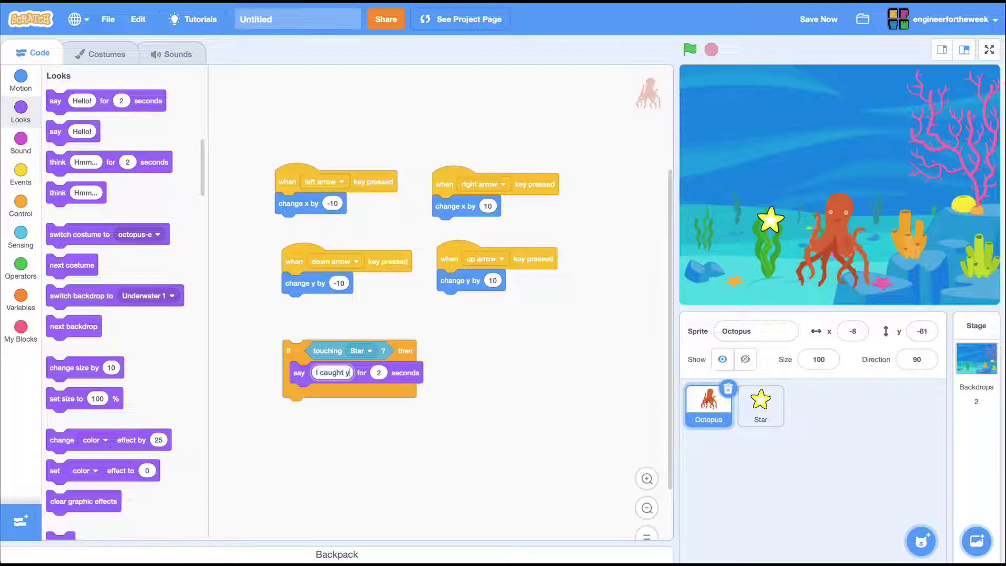
text(ou!)
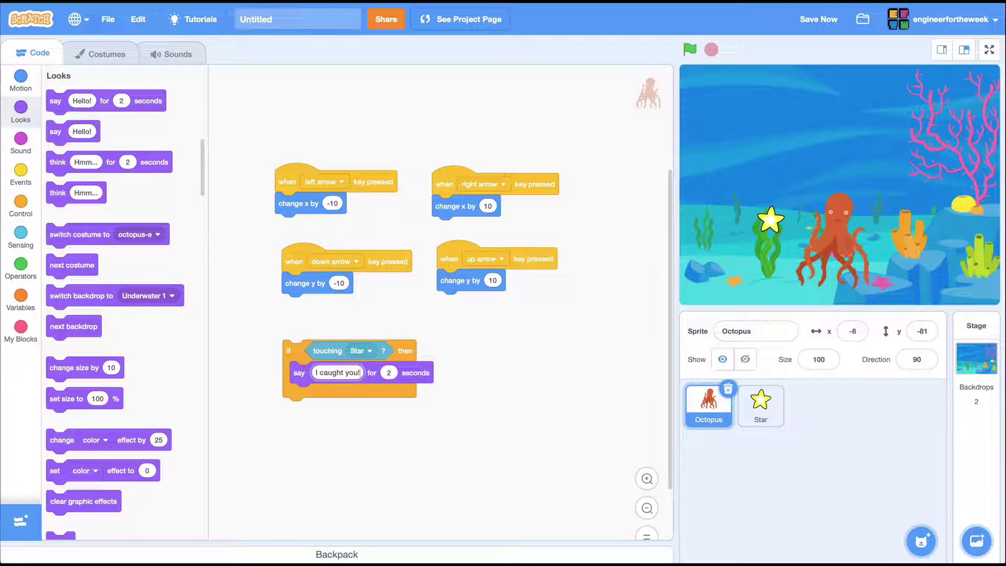
click(389, 372)
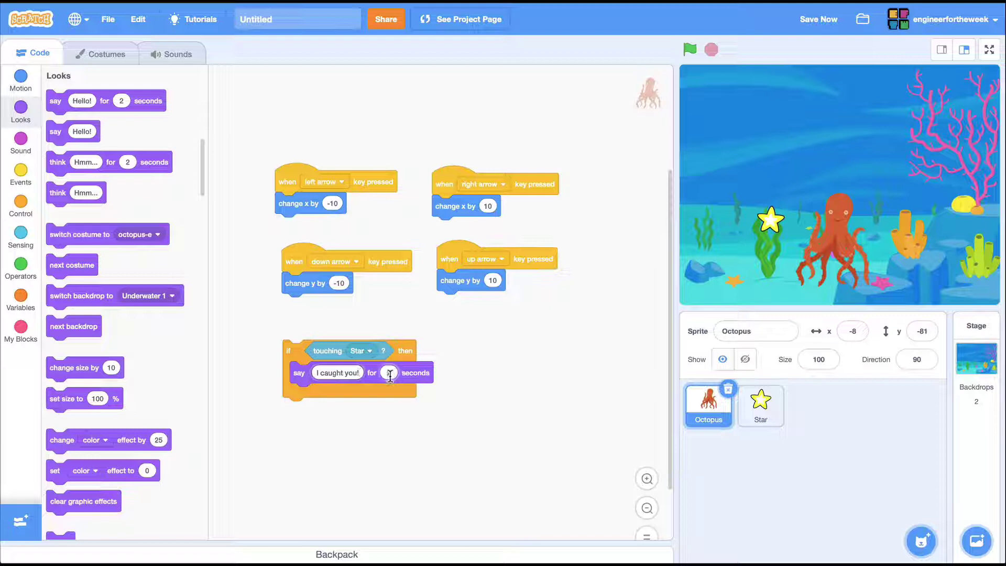
click(389, 373)
text(1)
key(Return)
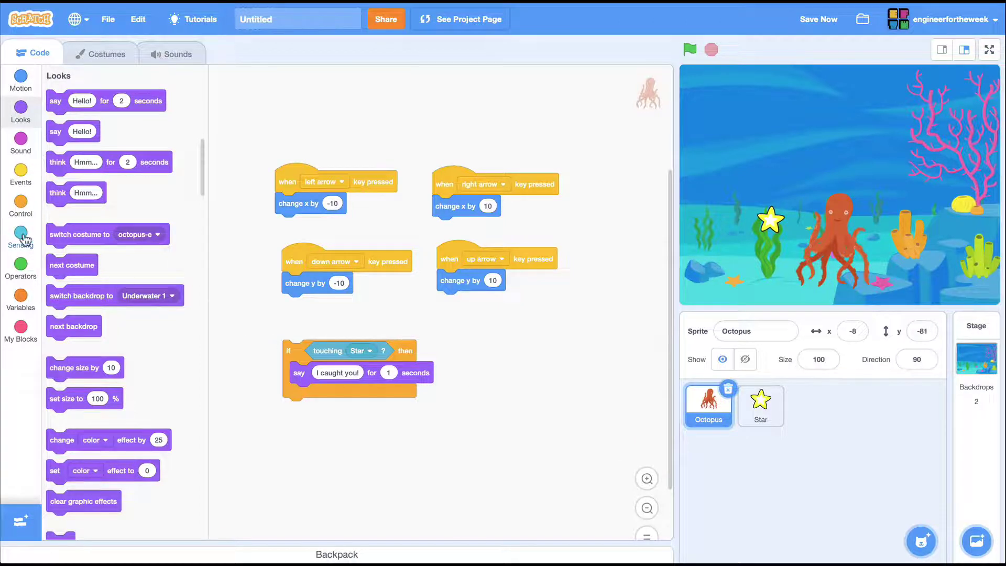
Wrap the touching-Star if block in a forever loop topped by a 'when green flag clicked' hat.
click(20, 209)
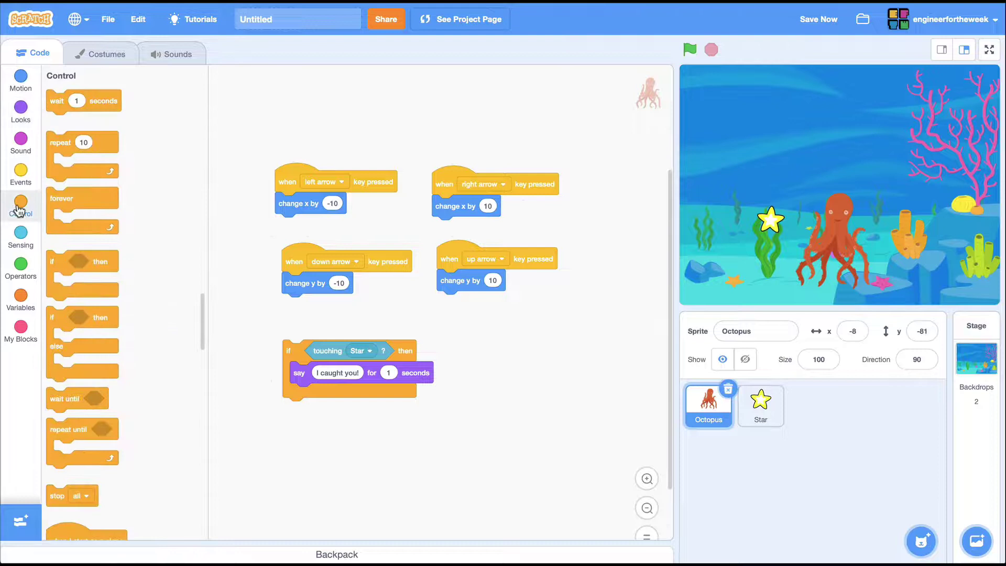
mouse_move(65, 198)
mouse_down()
mouse_move(246, 323)
mouse_move(307, 338)
mouse_up()
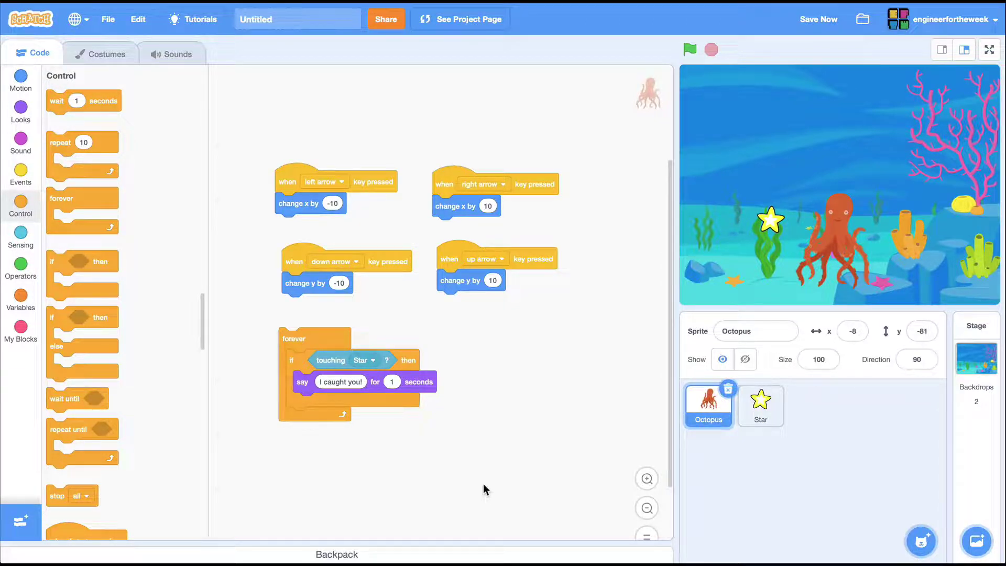
click(22, 174)
mouse_move(72, 96)
mouse_down()
mouse_move(309, 314)
mouse_move(312, 351)
mouse_up()
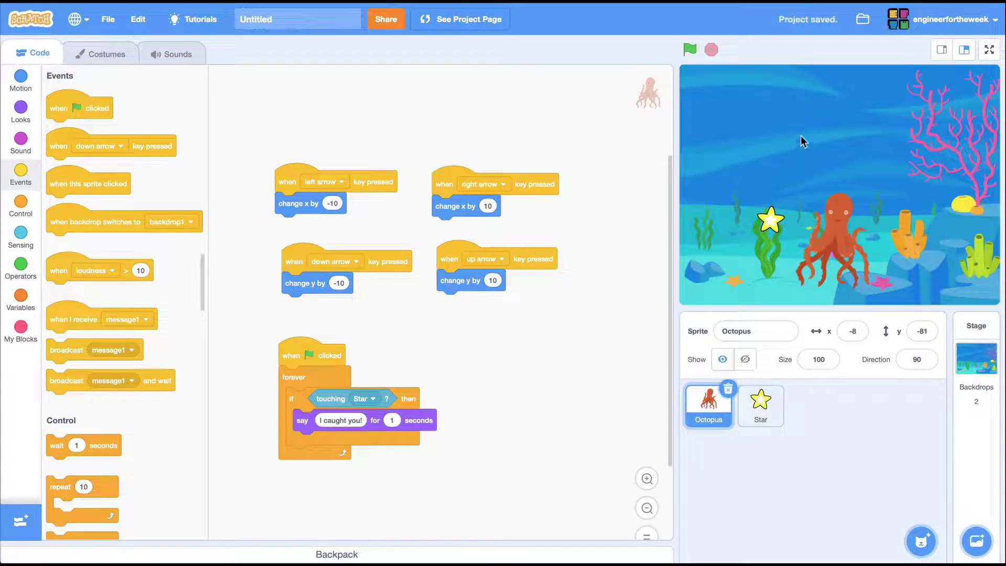
Run the game full-screen with the green flag until the octopus catches the star, then stop it.
click(989, 51)
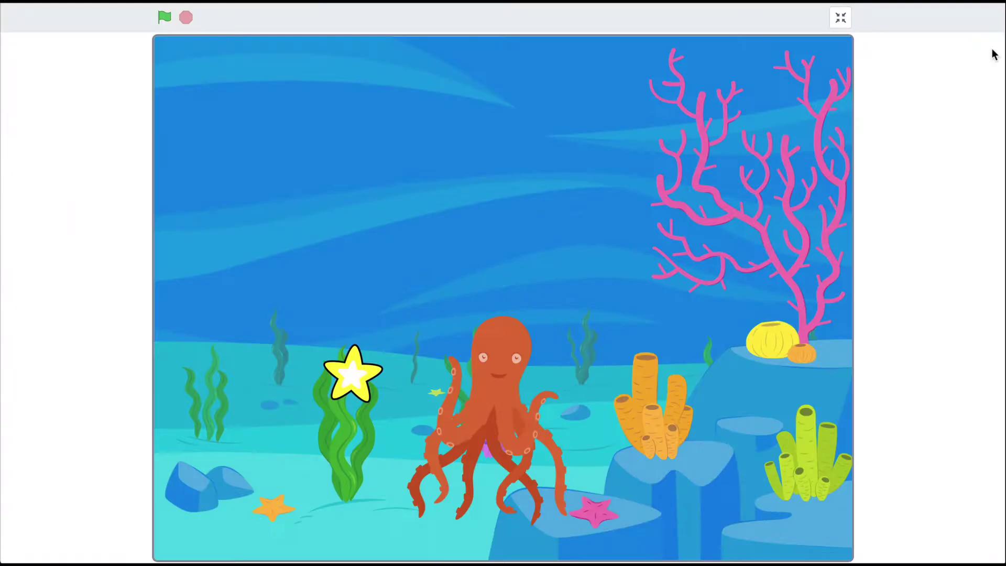
click(163, 18)
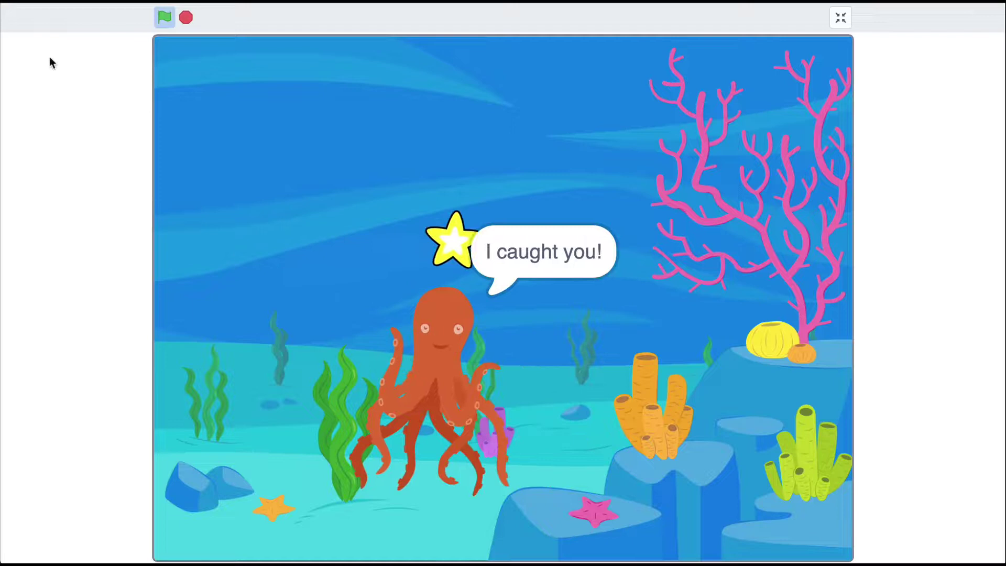
click(185, 18)
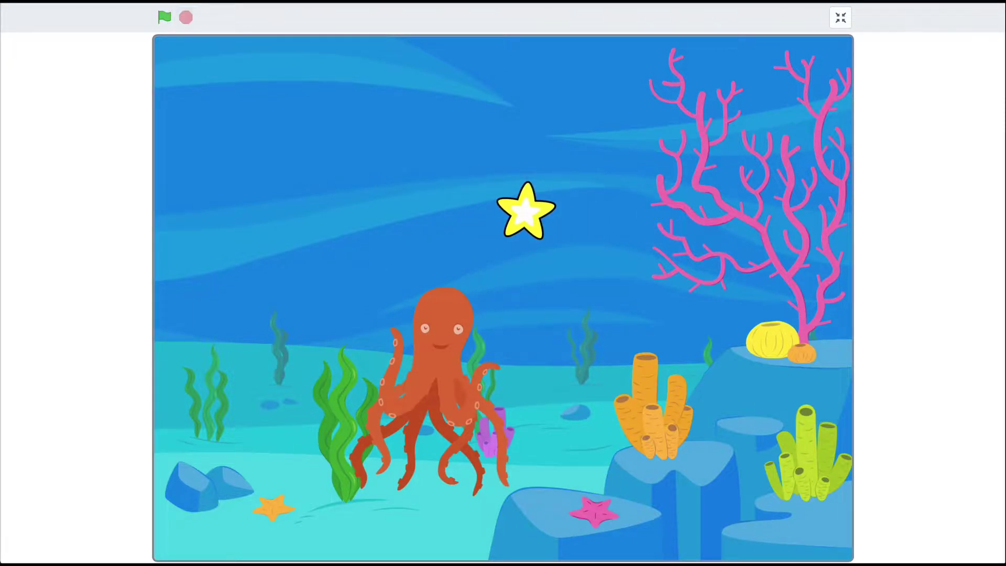
Exit full-screen, retitle the project from 'Untitled' to 'Chase Game', and view its project page.
click(841, 20)
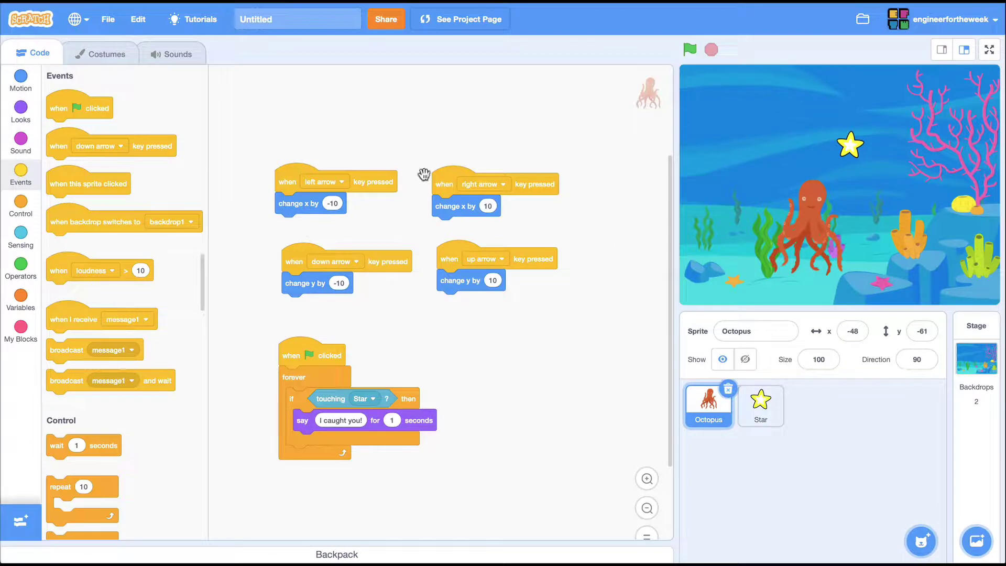
click(289, 19)
text(Chase Game)
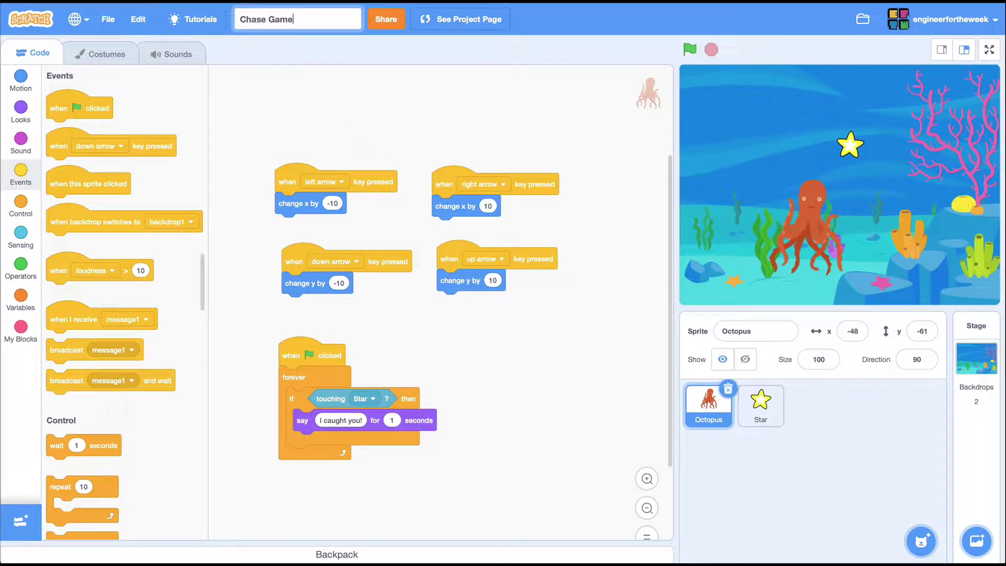
key(Return)
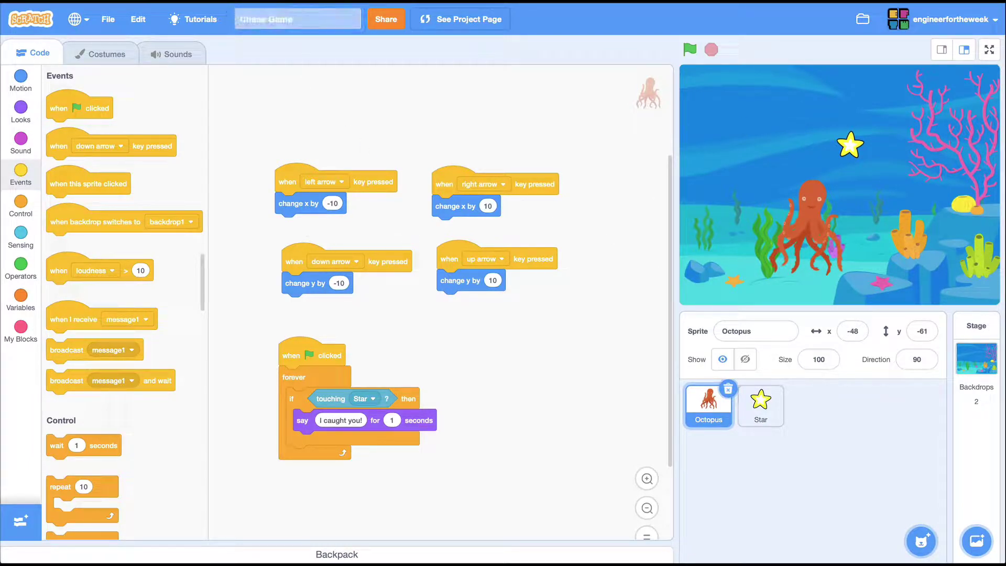
click(462, 21)
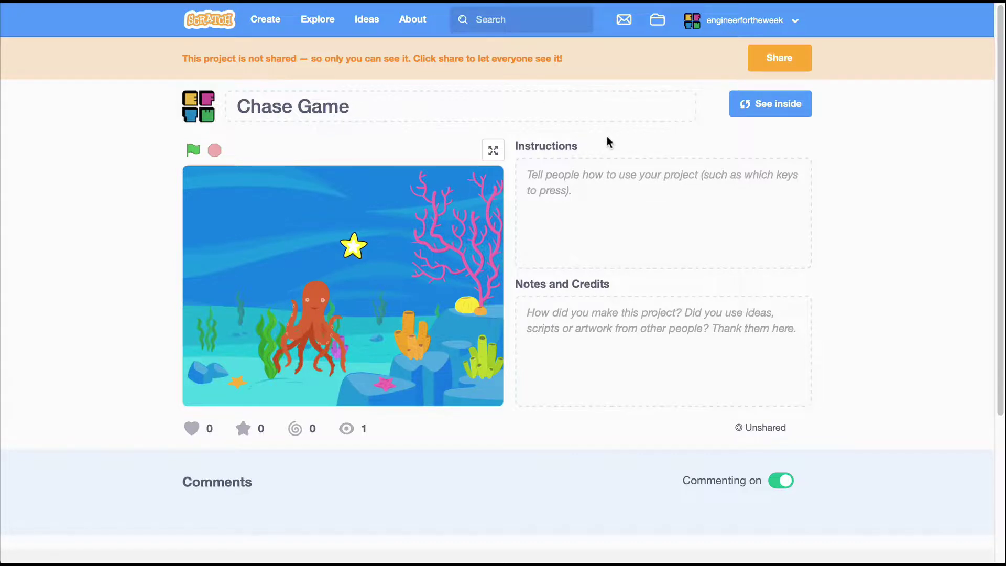
Write arrow-key star-chasing instructions for Chase Game and share the project publicly.
click(611, 175)
text(Use the)
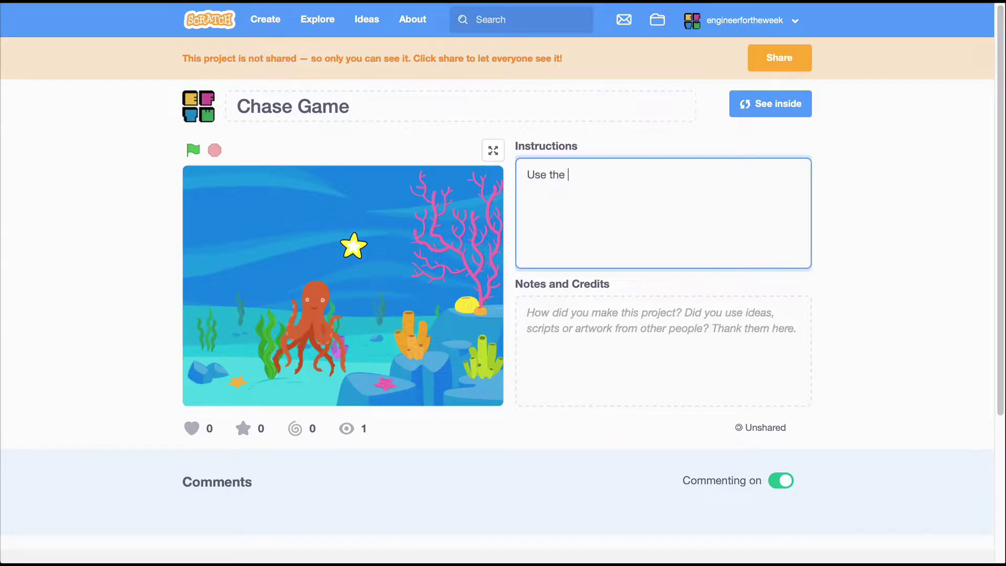
text(arrow keys to move the)
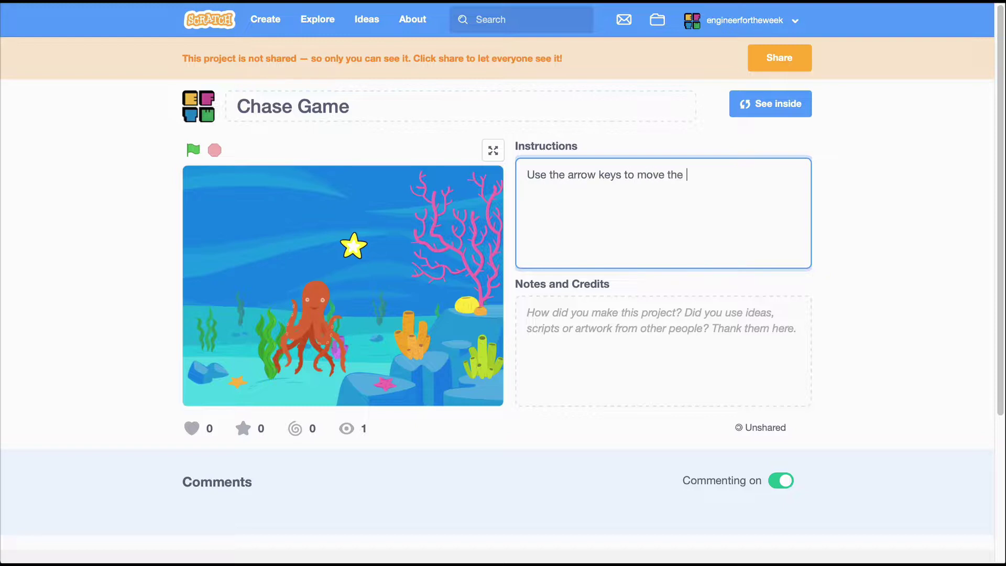
text(octopus to chase the star! Good luck!)
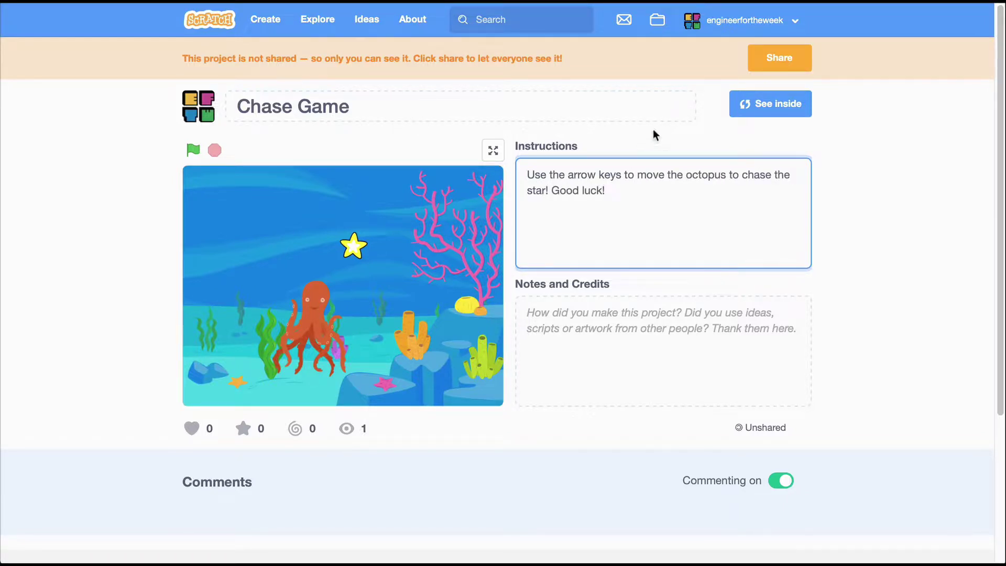
click(797, 62)
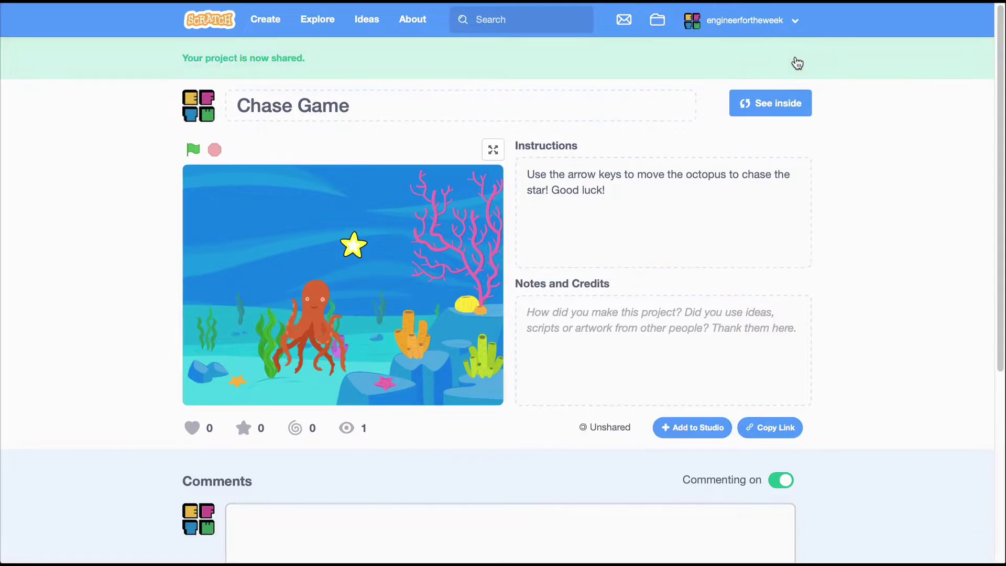
Copy Chase Game's link, close the link dialog, and launch the Getting Started tutorial.
click(777, 427)
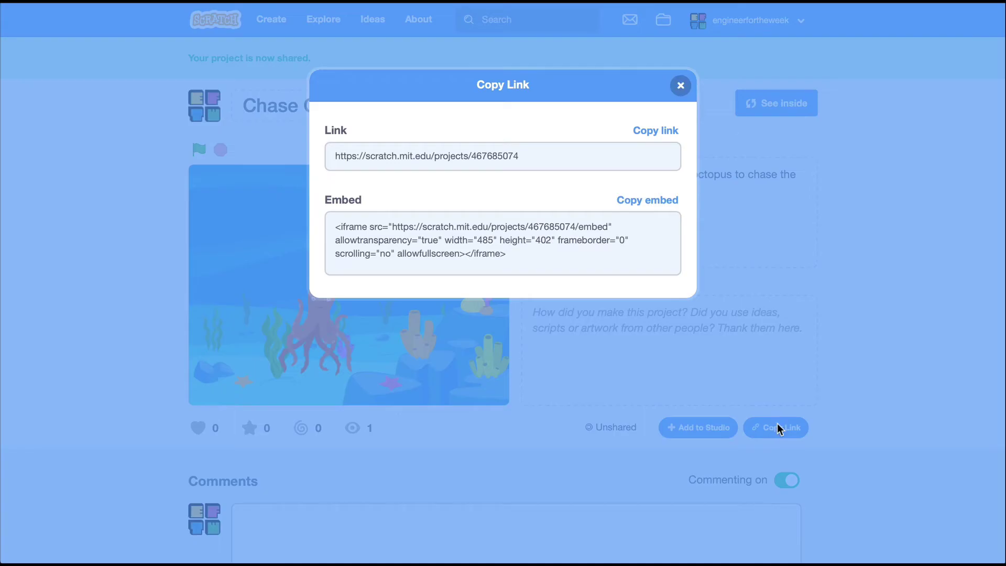
click(668, 132)
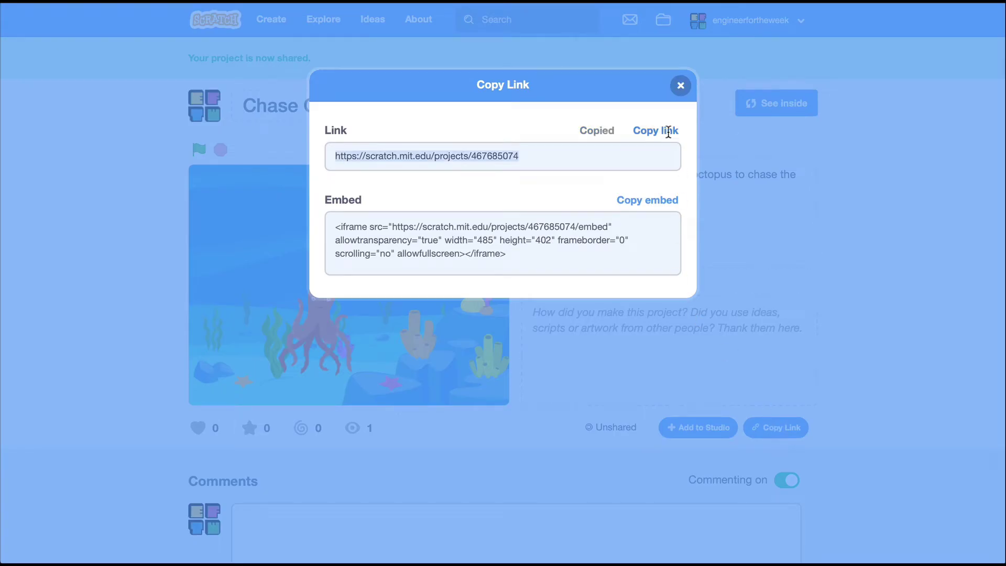
click(681, 84)
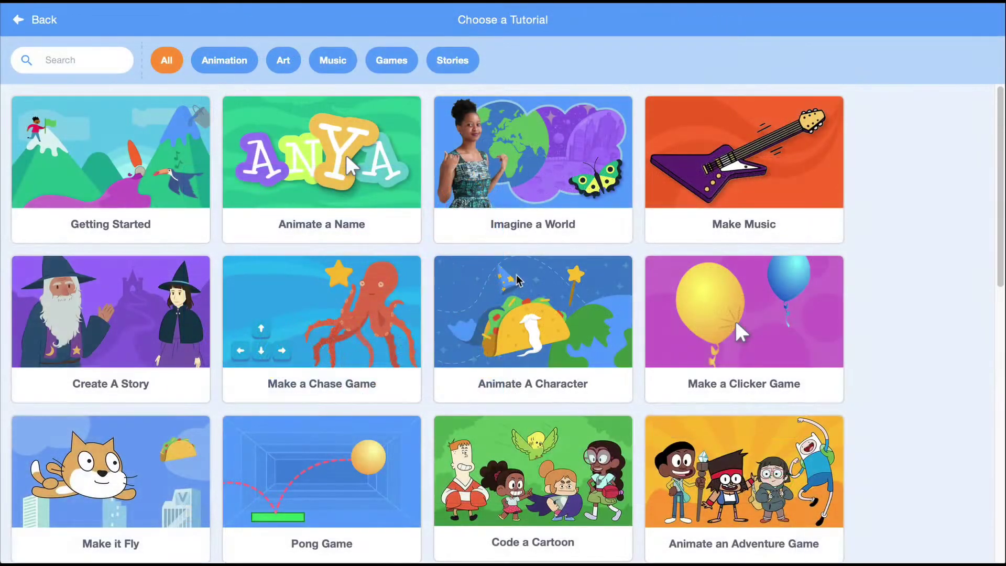
click(143, 198)
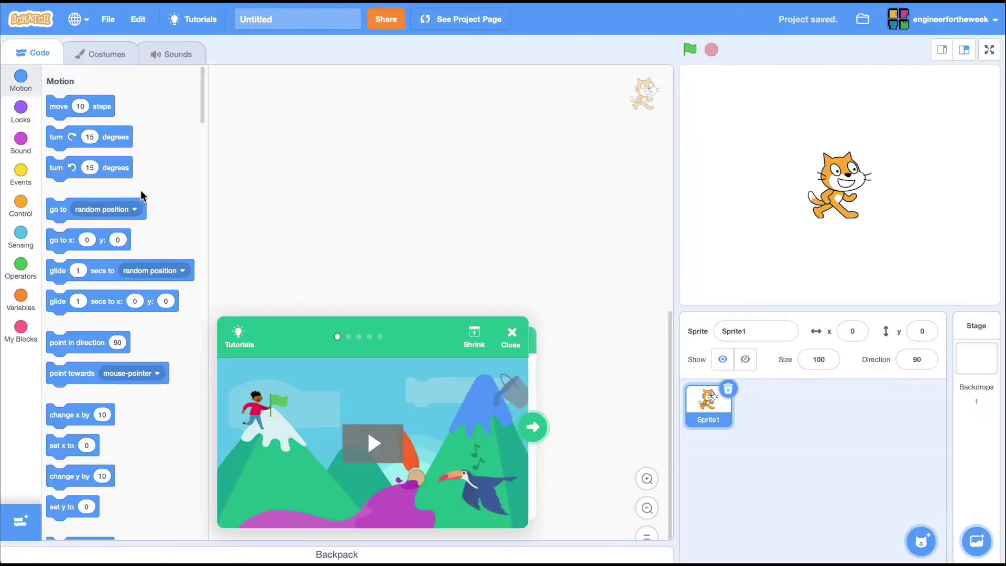